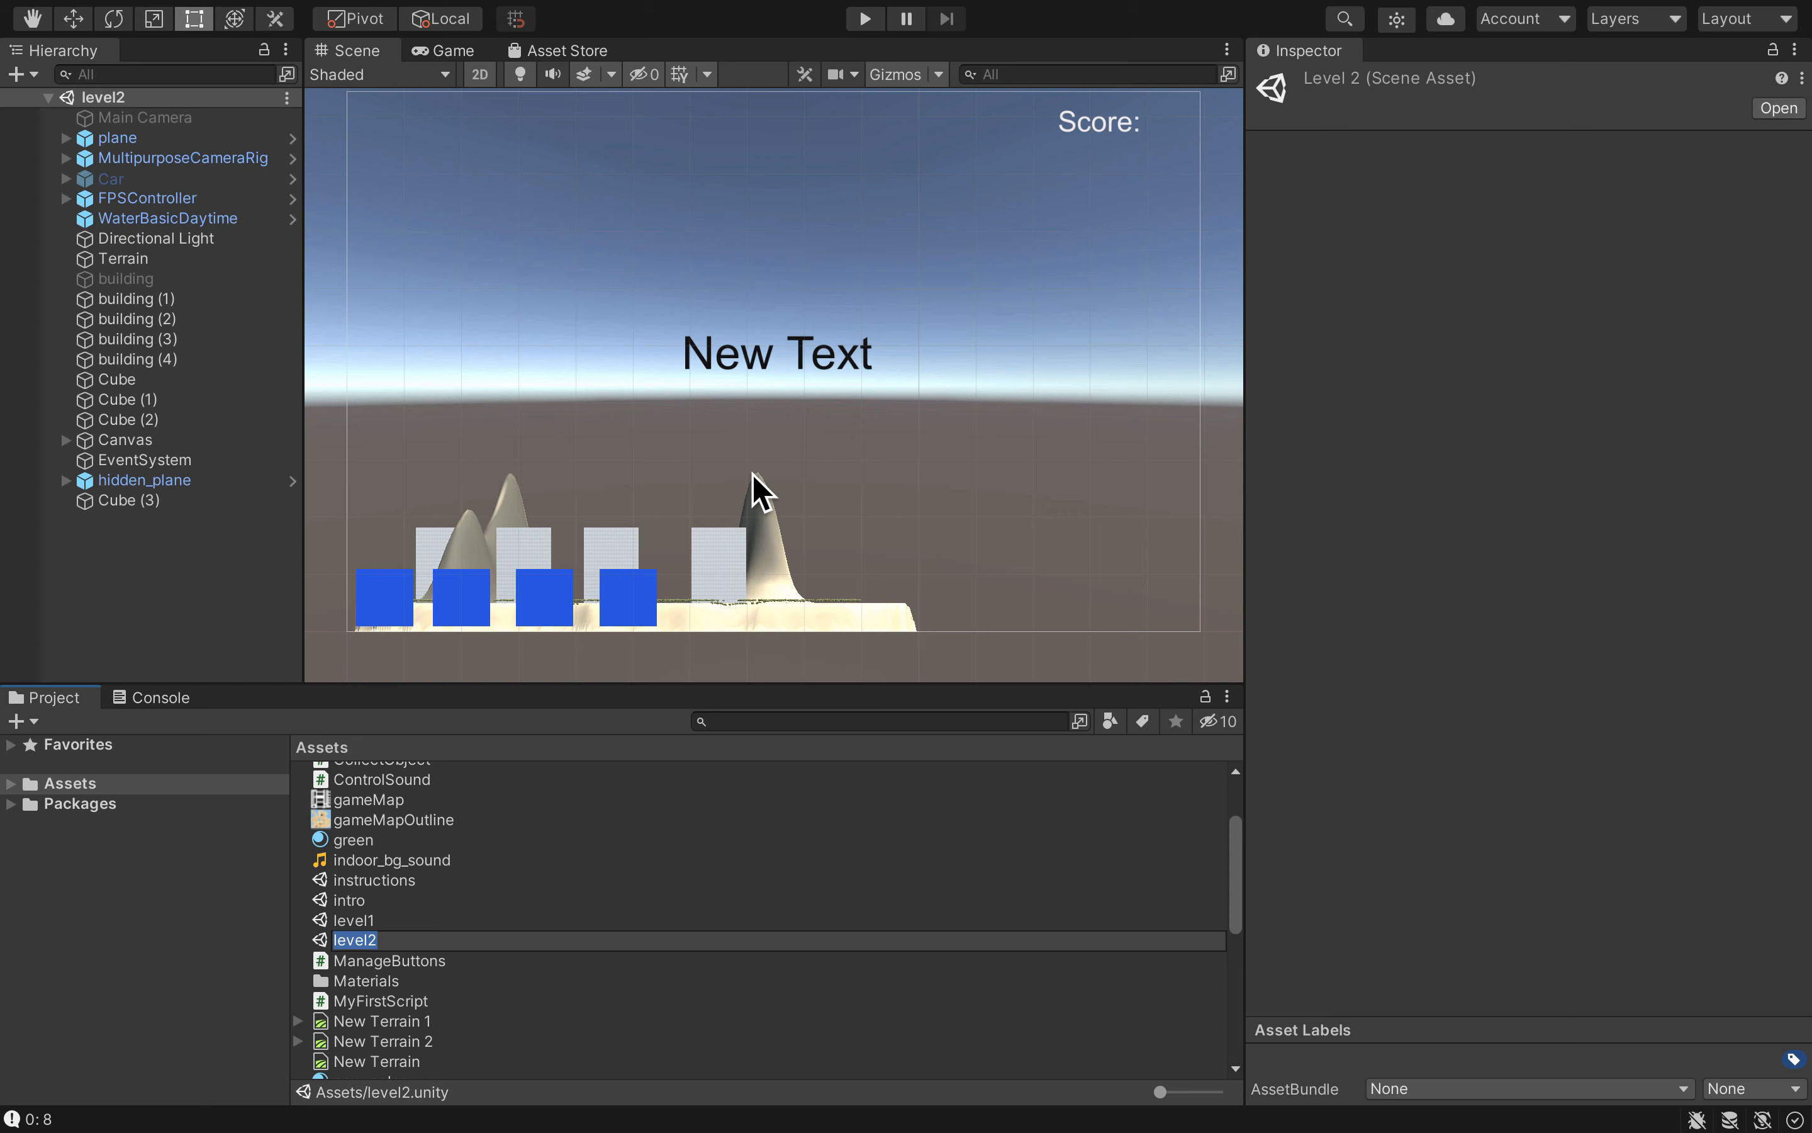
# Activate the disabled Main Camera object and rename it top_view_camera
pyautogui.click(184, 117)
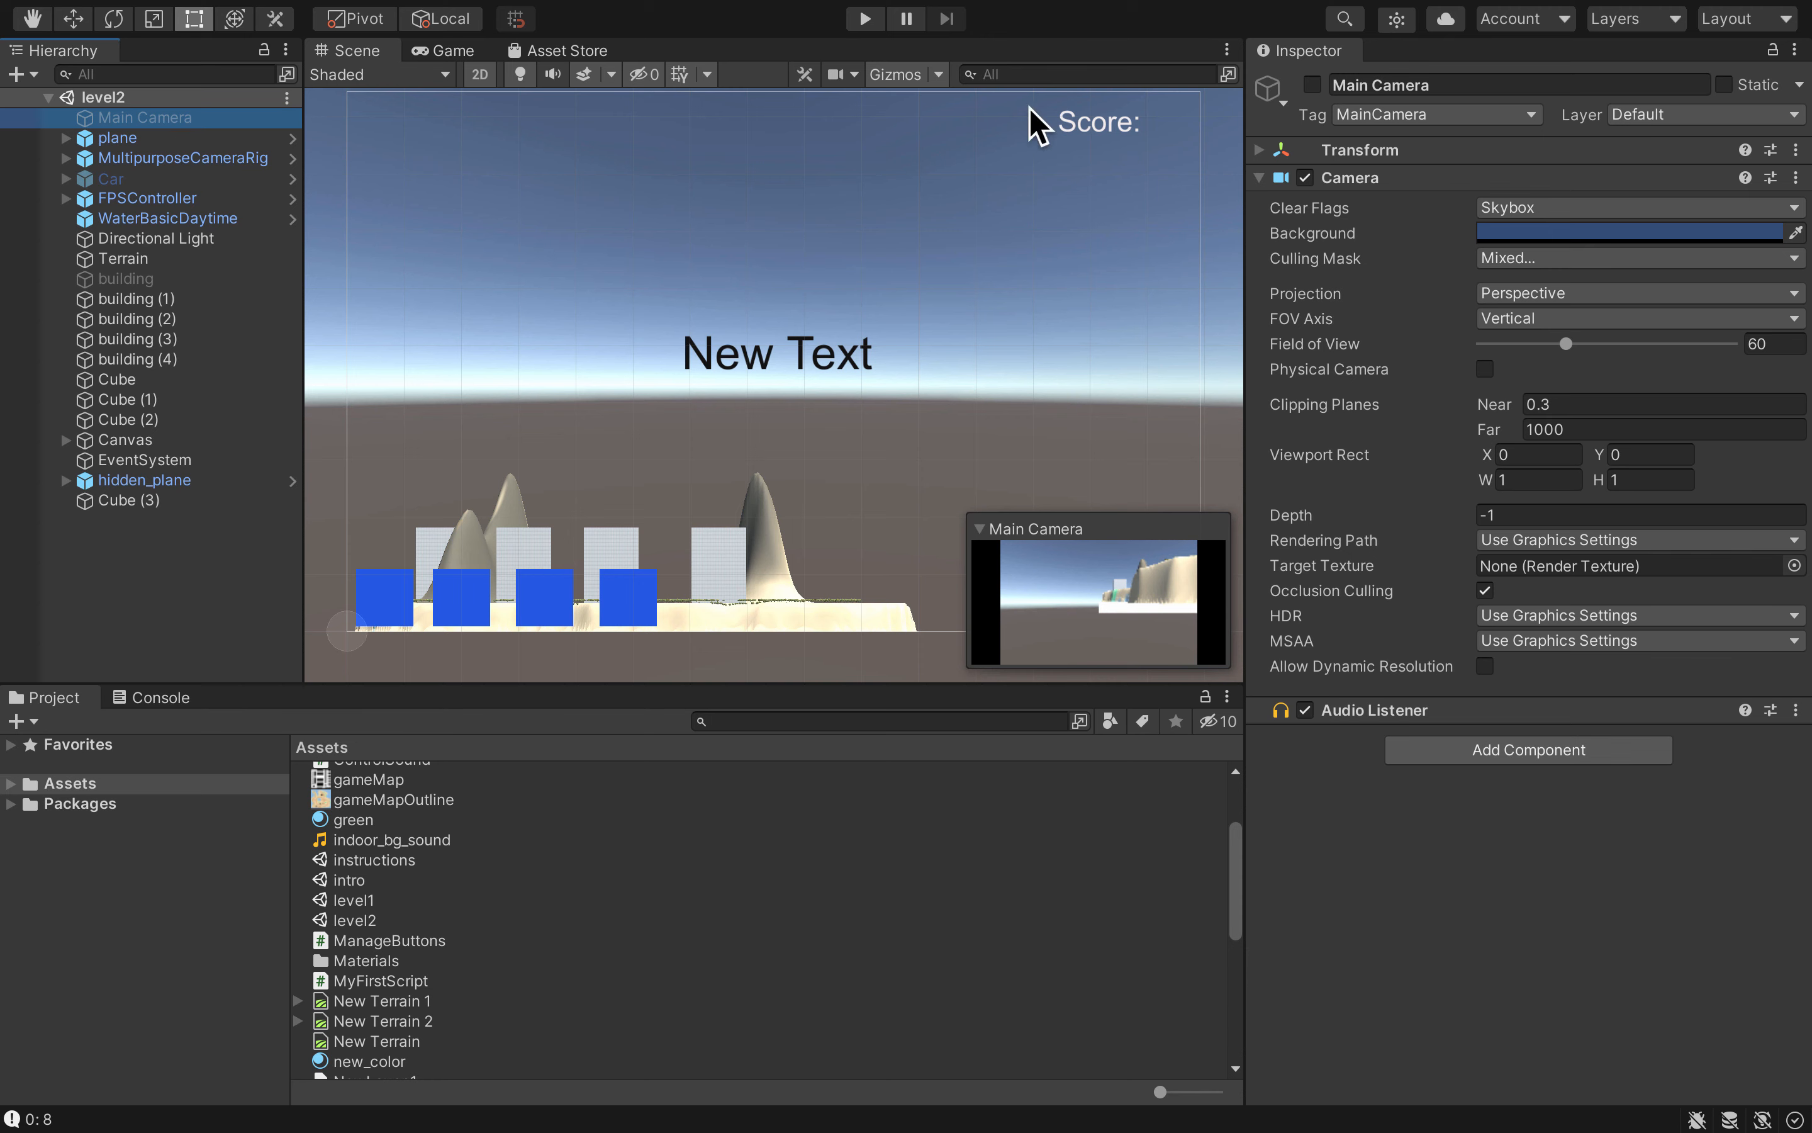
pyautogui.click(1313, 86)
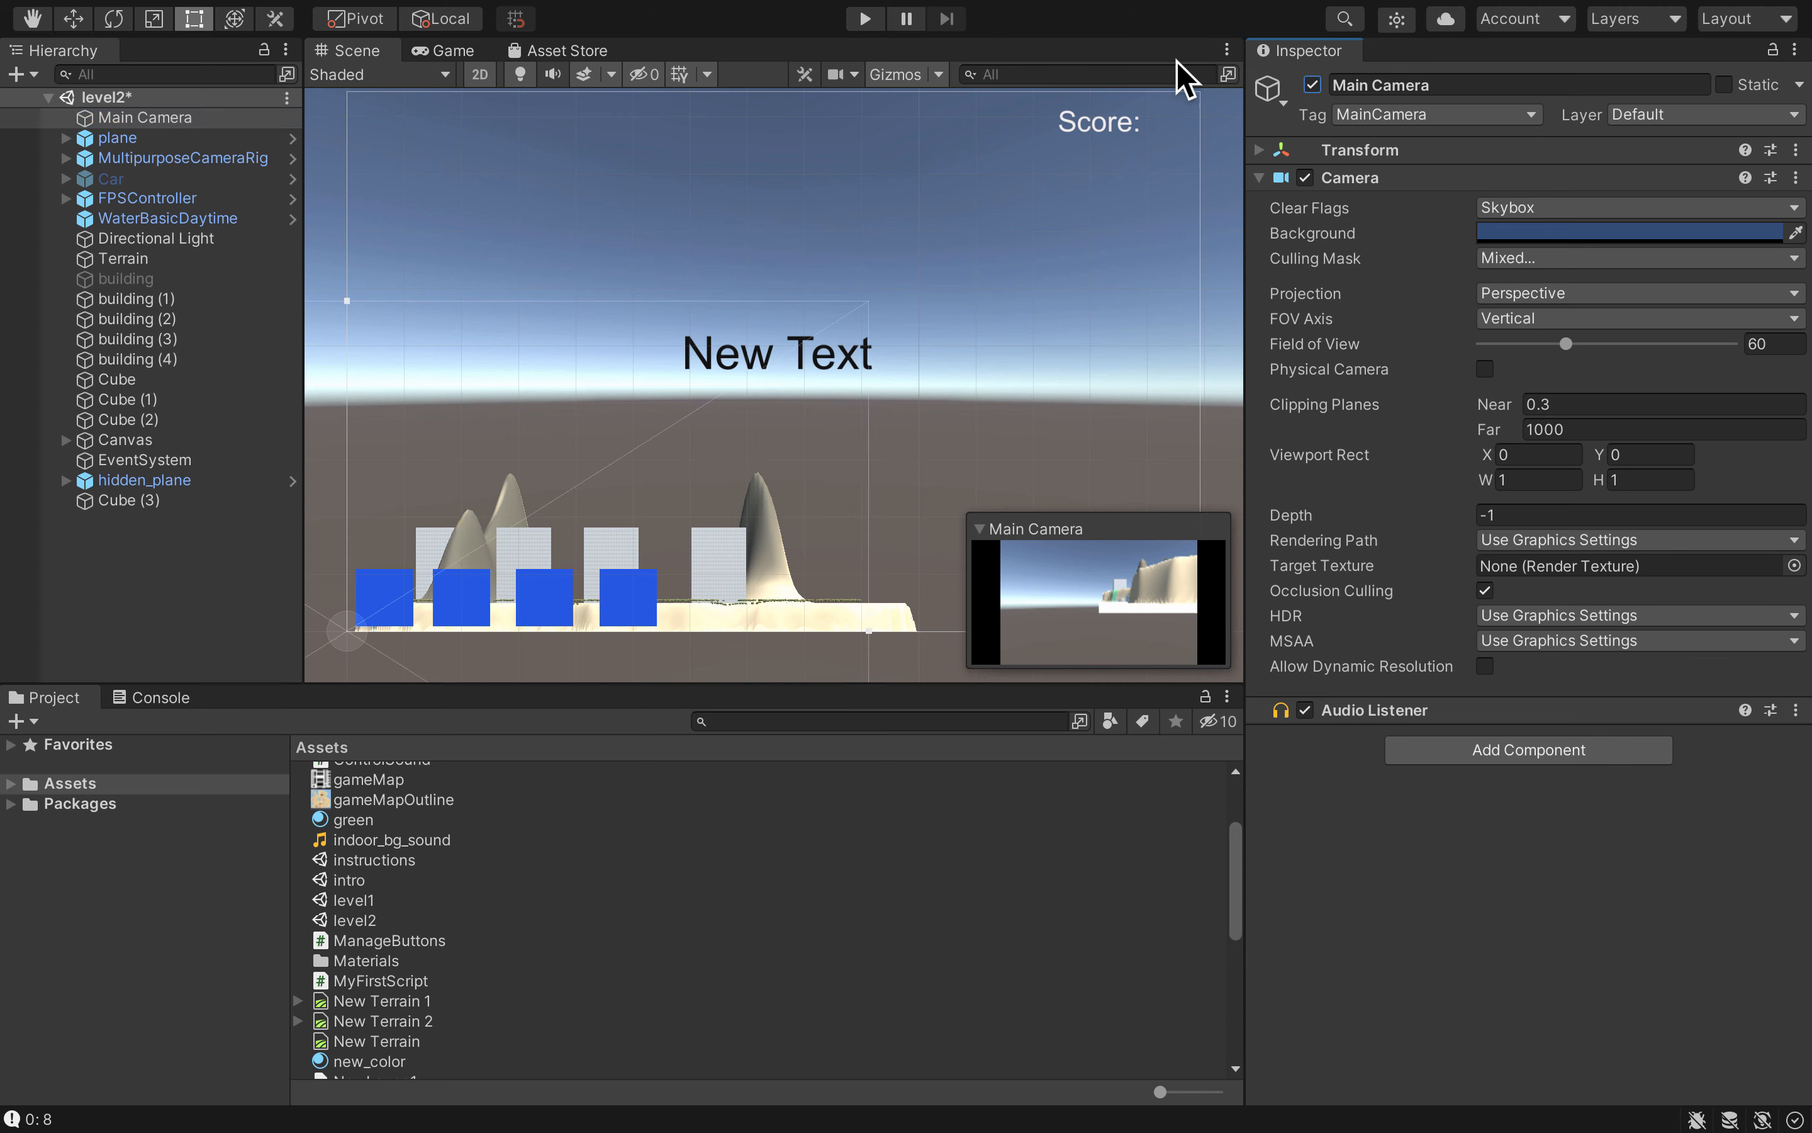
pyautogui.click(193, 122)
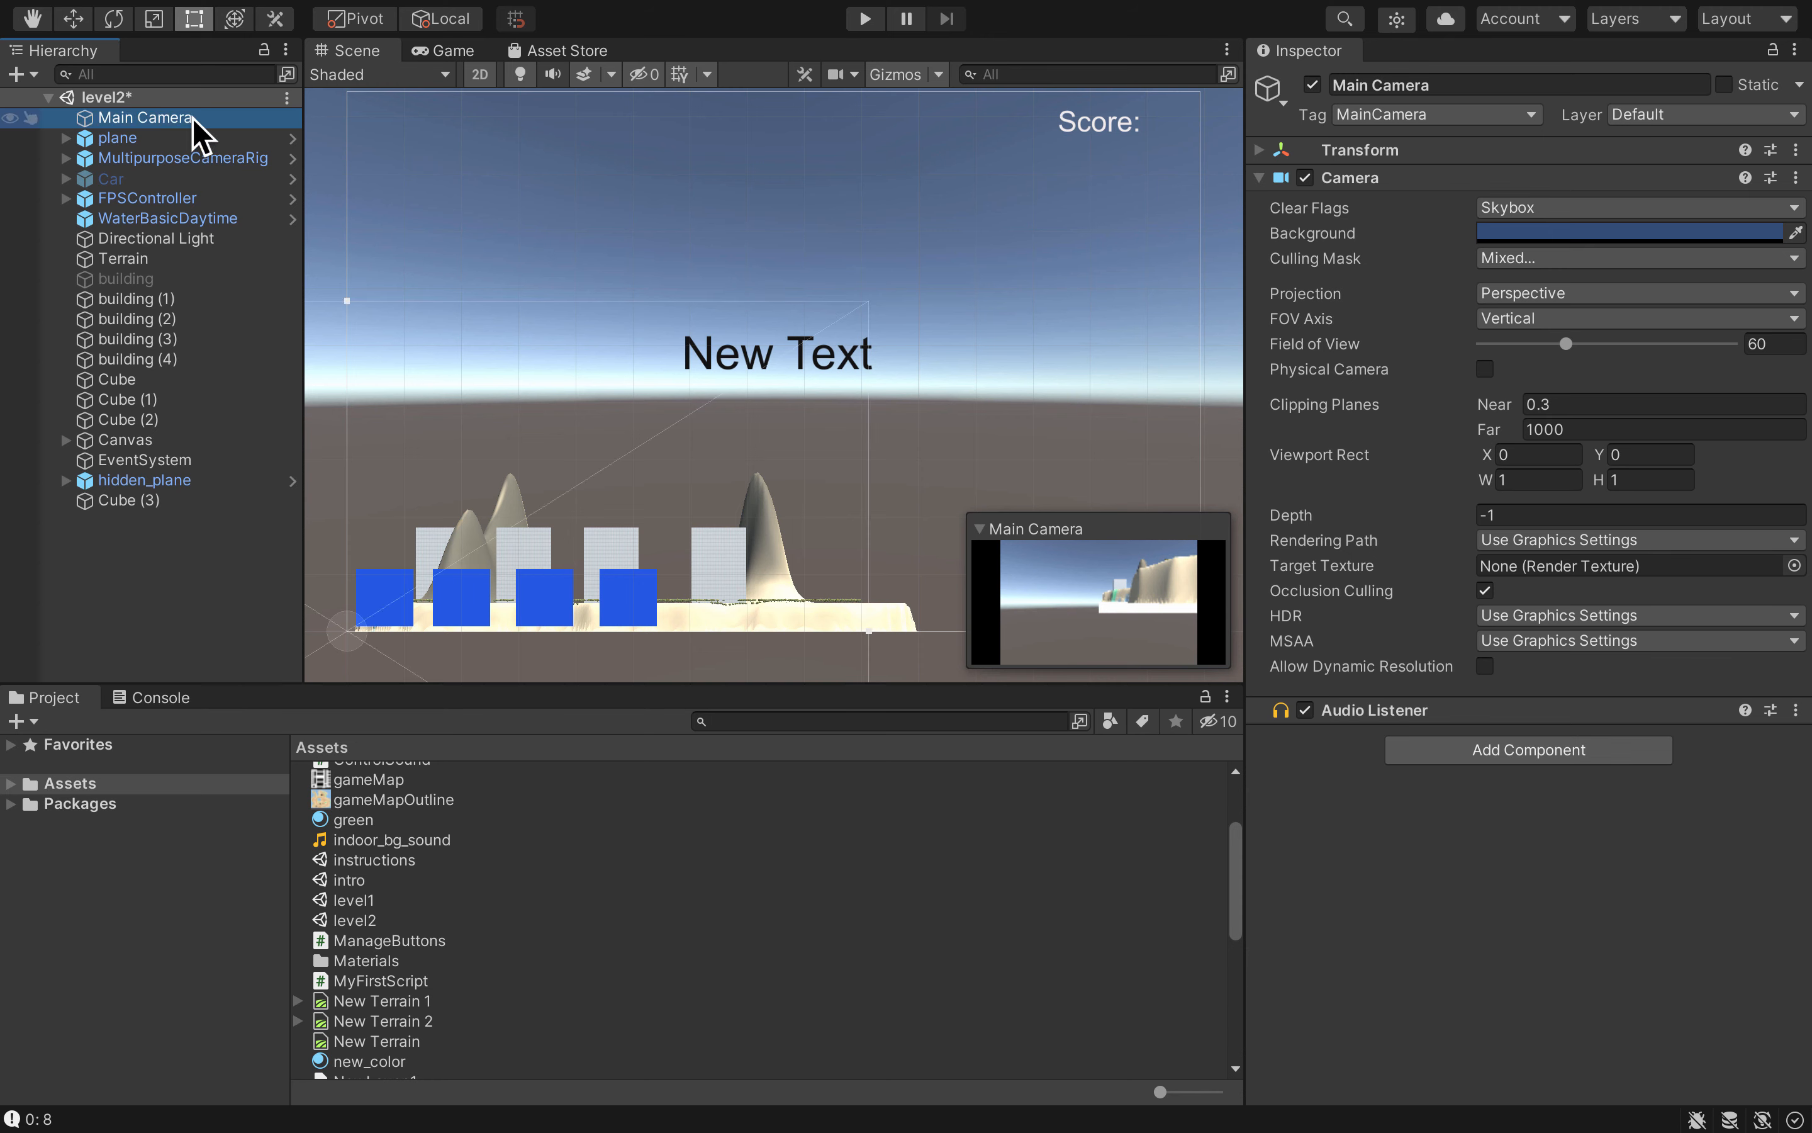
pyautogui.click(193, 120)
pyautogui.write('top_')
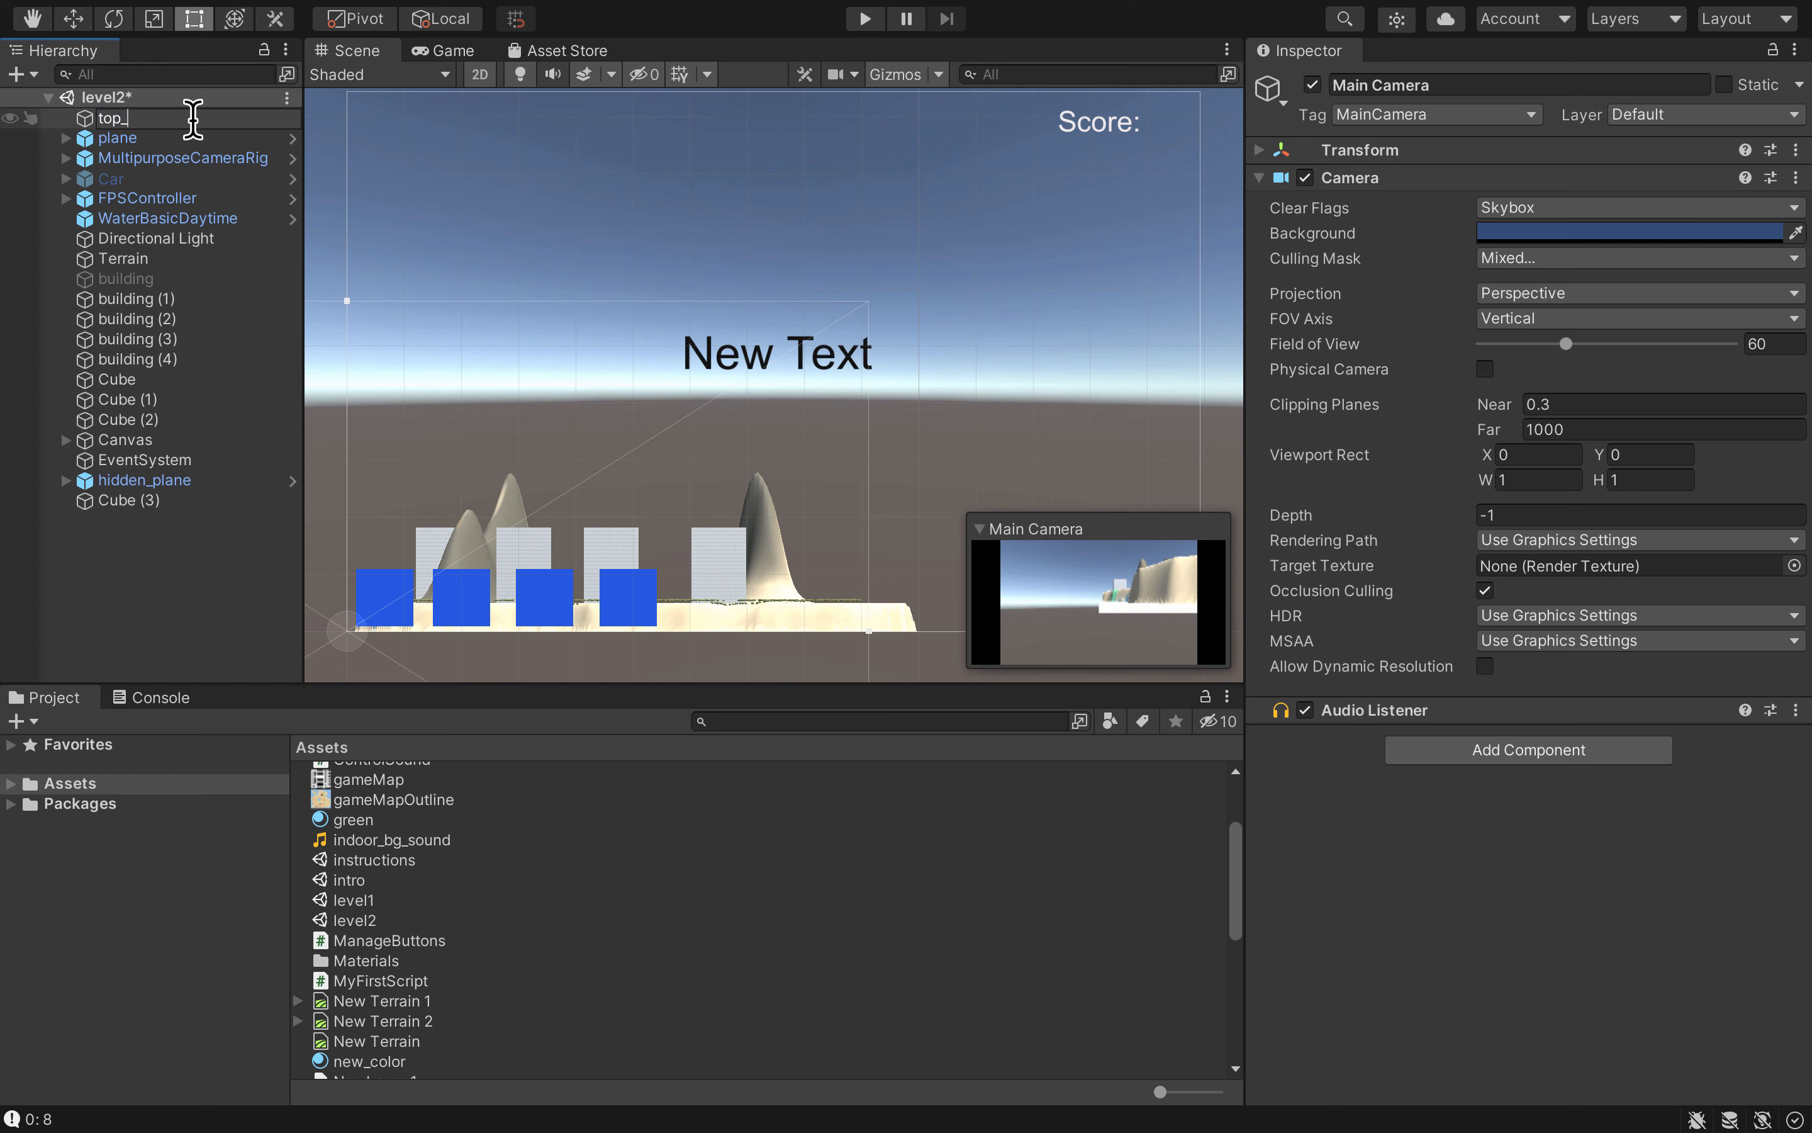
pyautogui.write('view_camera')
pyautogui.press('Return')
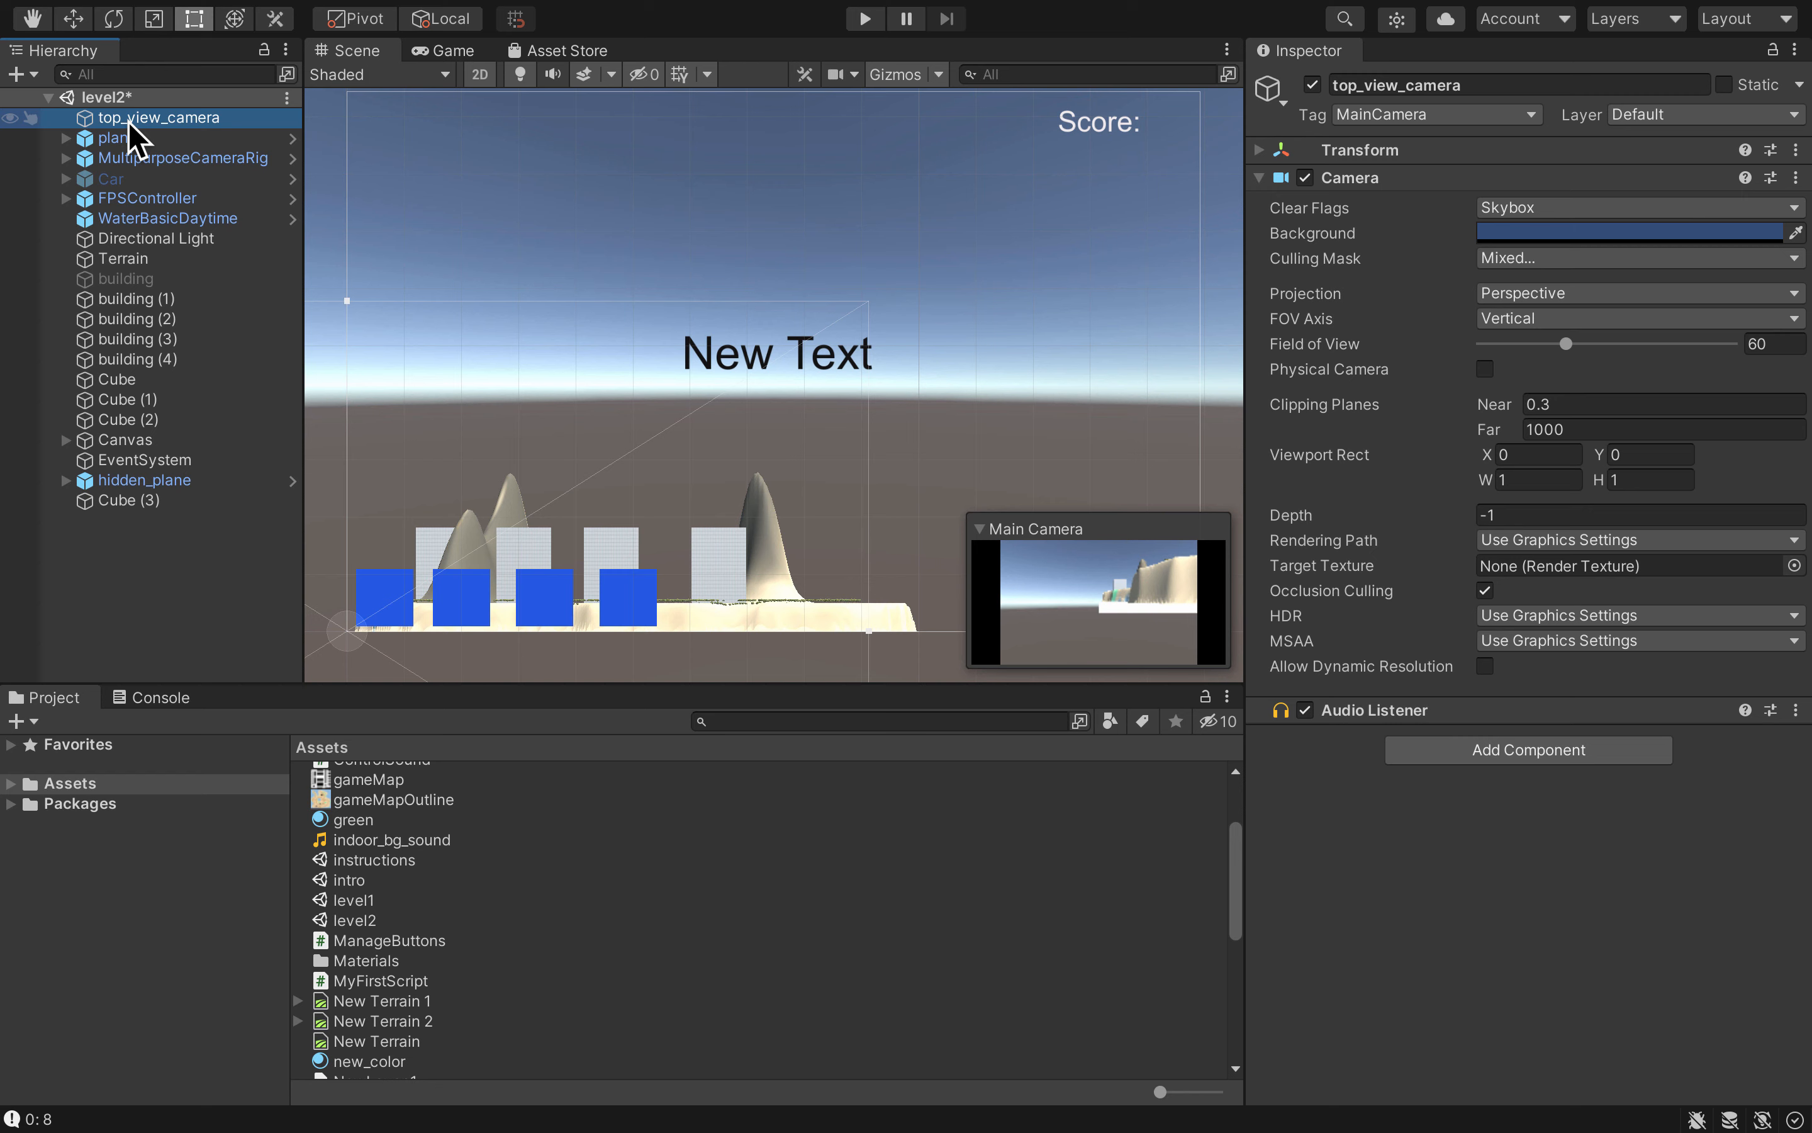
# Make top_view_camera a child of FPSController, then set its Y position to 50 and X rotation to 90
pyautogui.moveTo(127, 121); pyautogui.dragTo(138, 209)
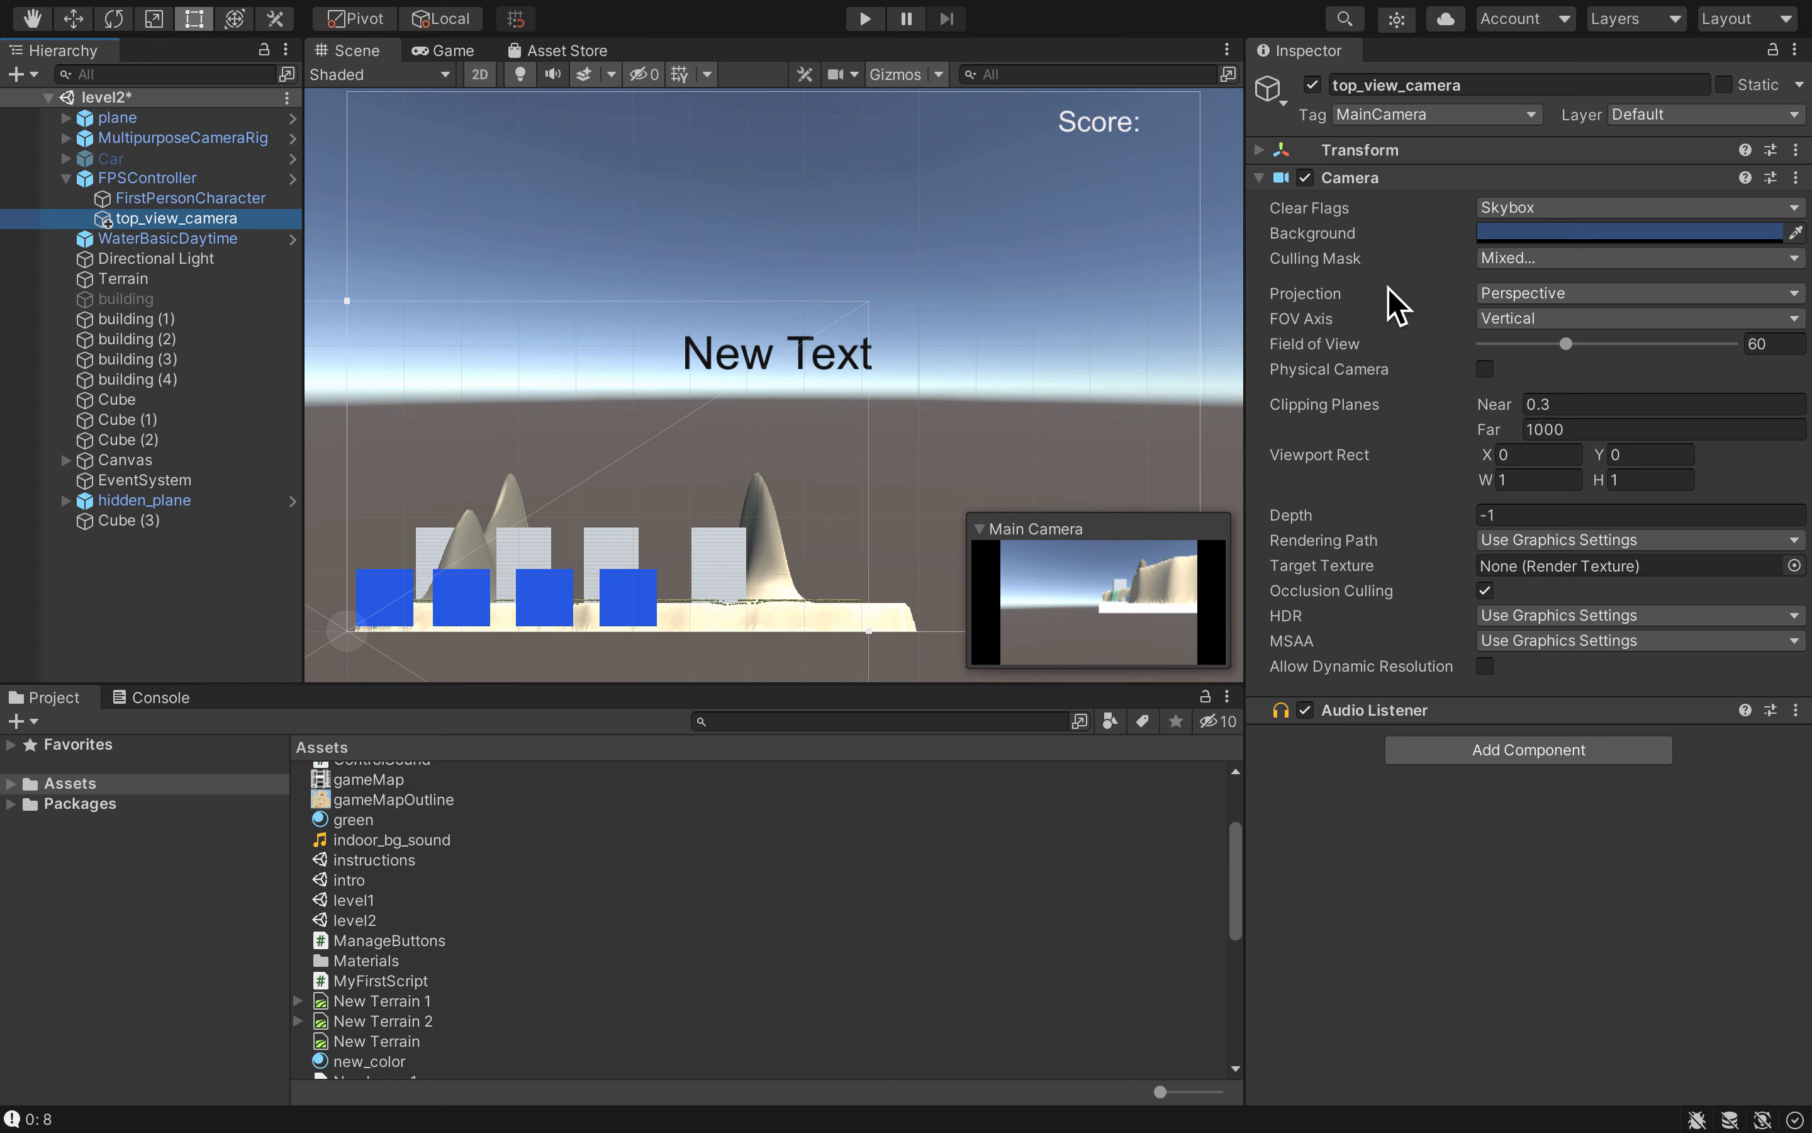
pyautogui.click(1259, 177)
pyautogui.click(1260, 150)
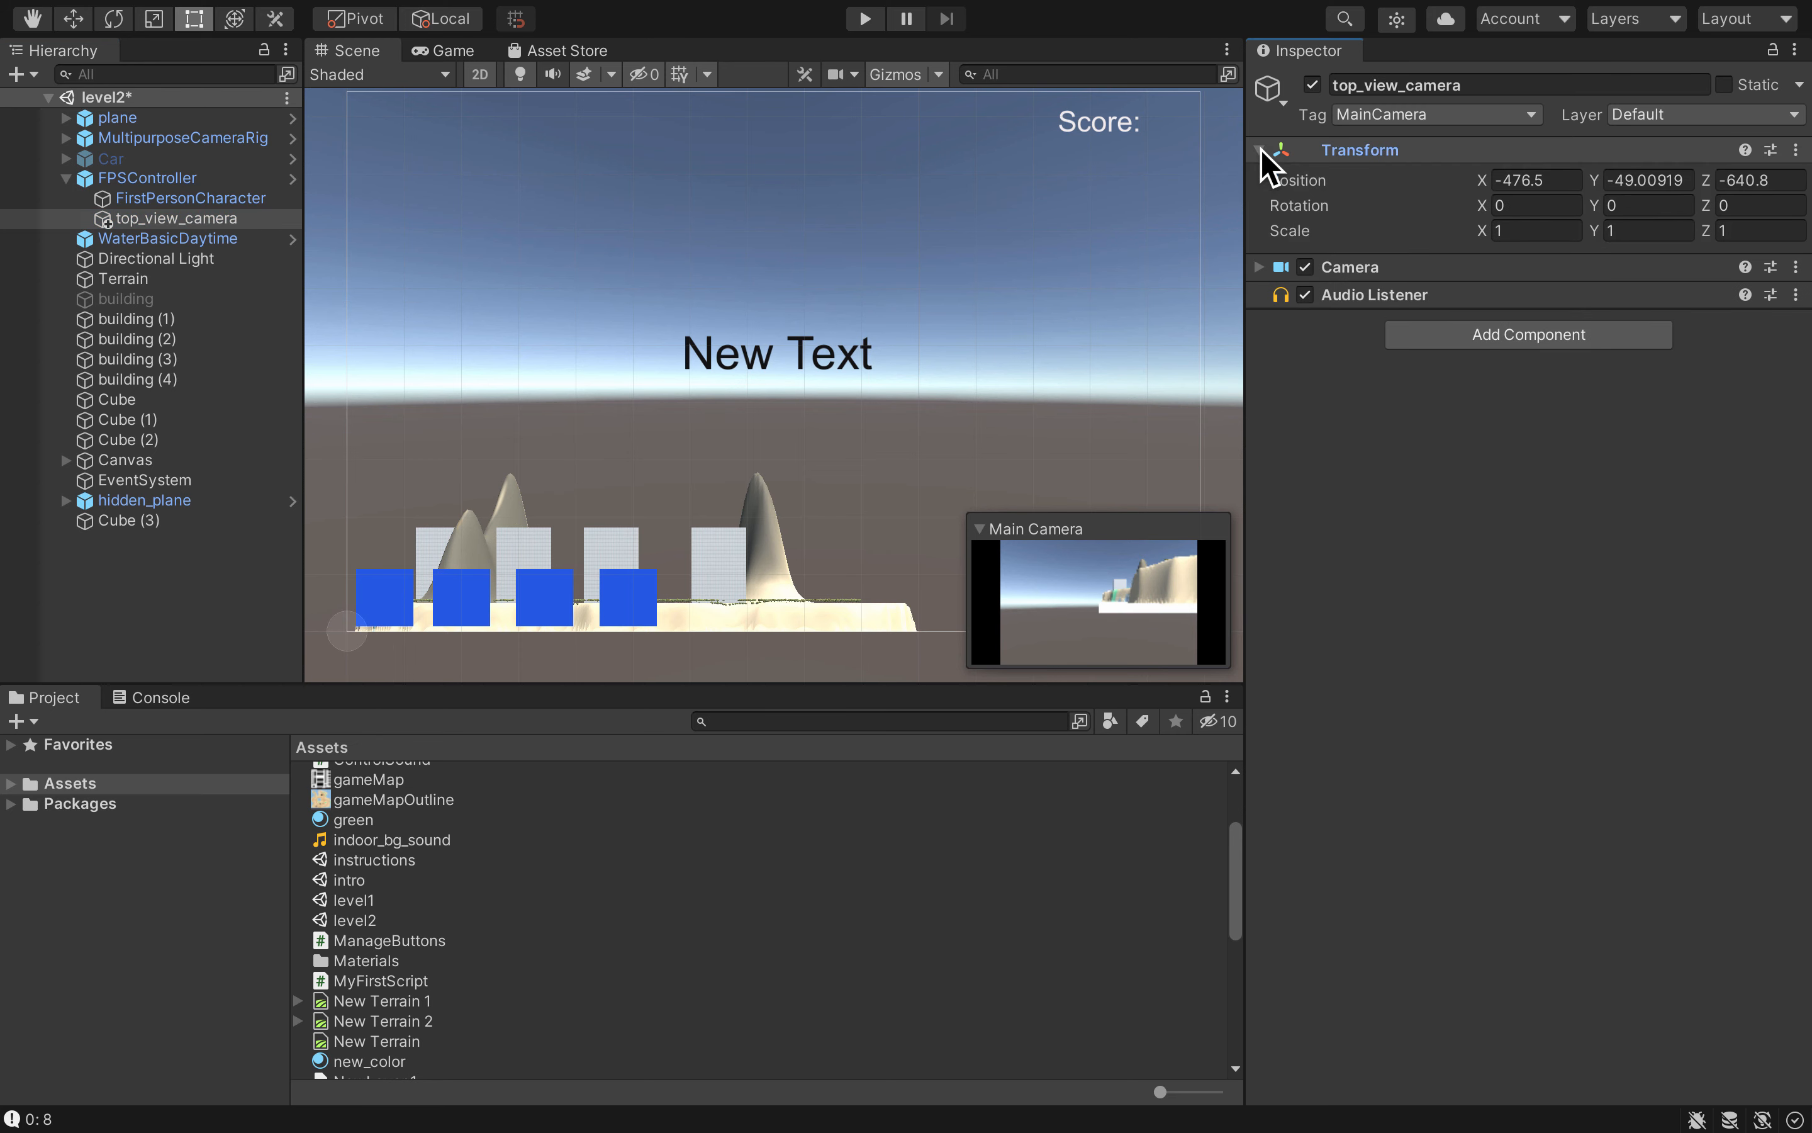
pyautogui.click(1639, 182)
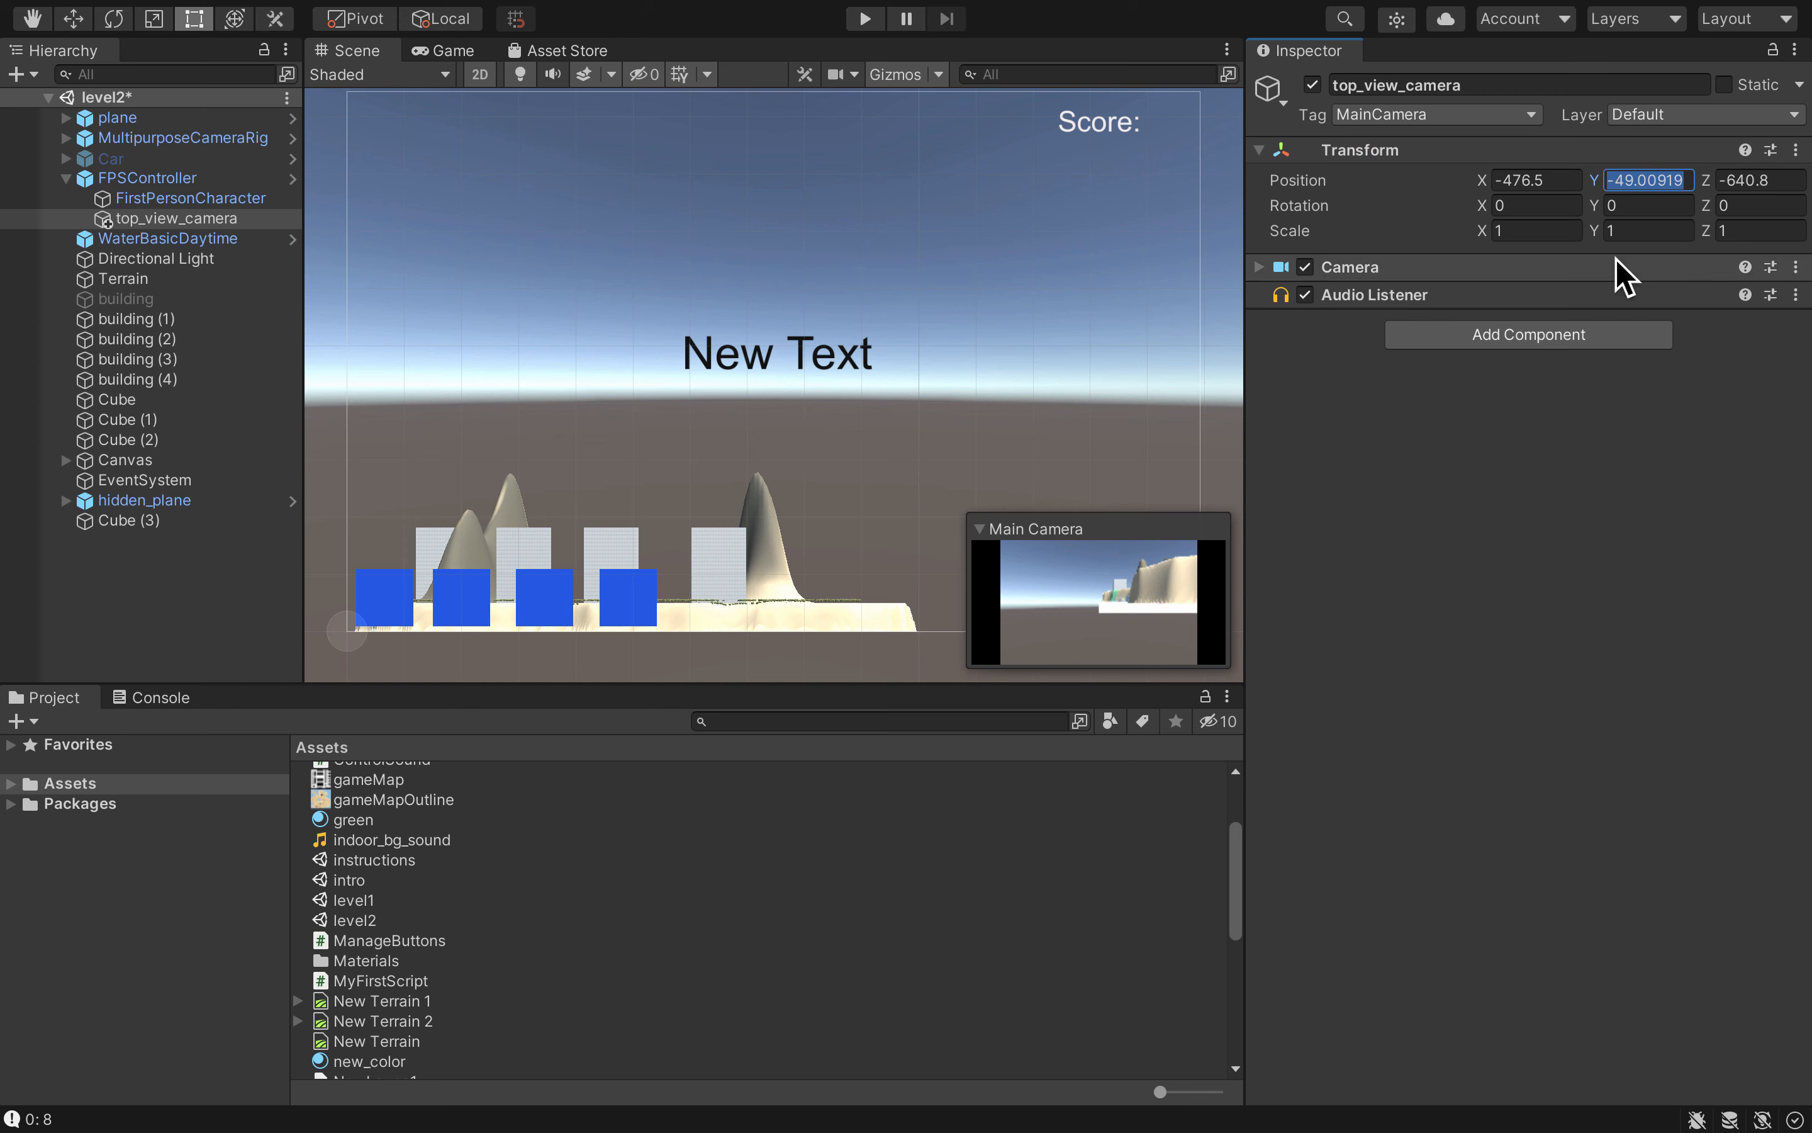
pyautogui.write('50')
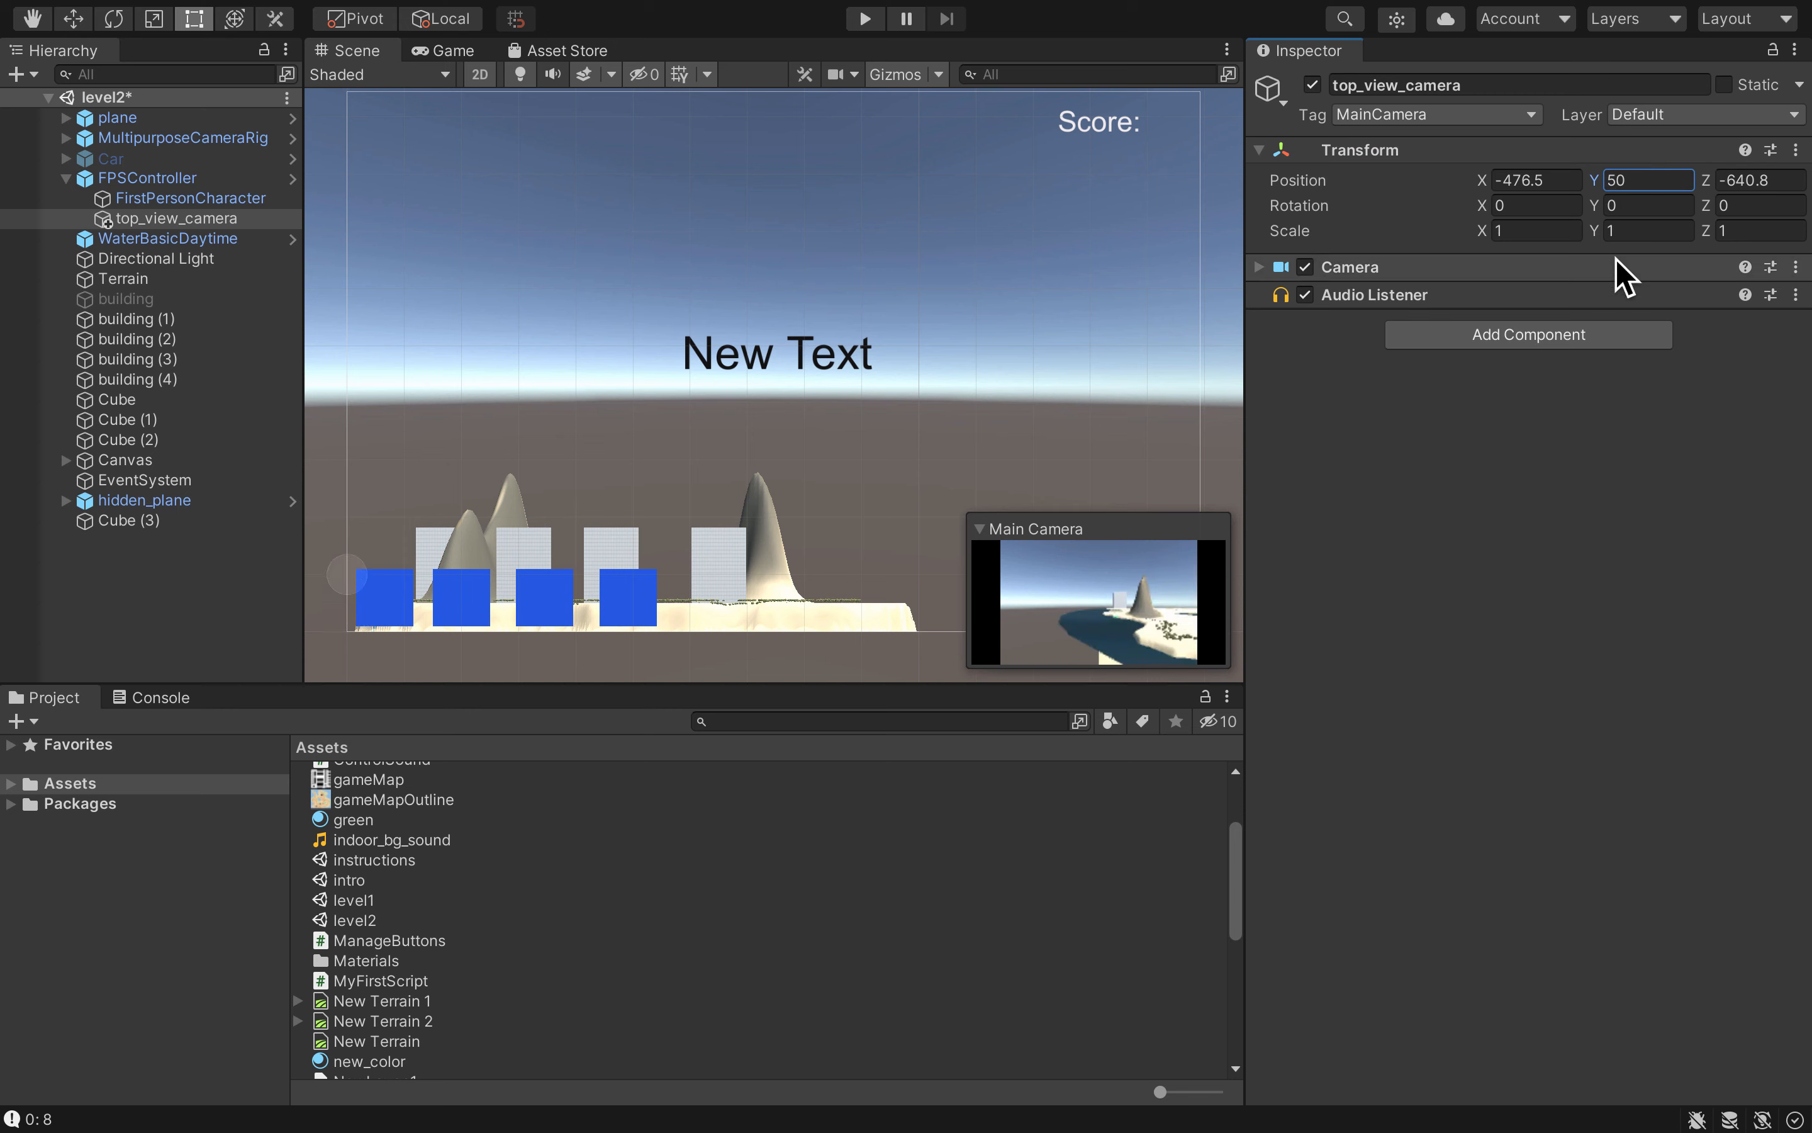
pyautogui.click(1525, 210)
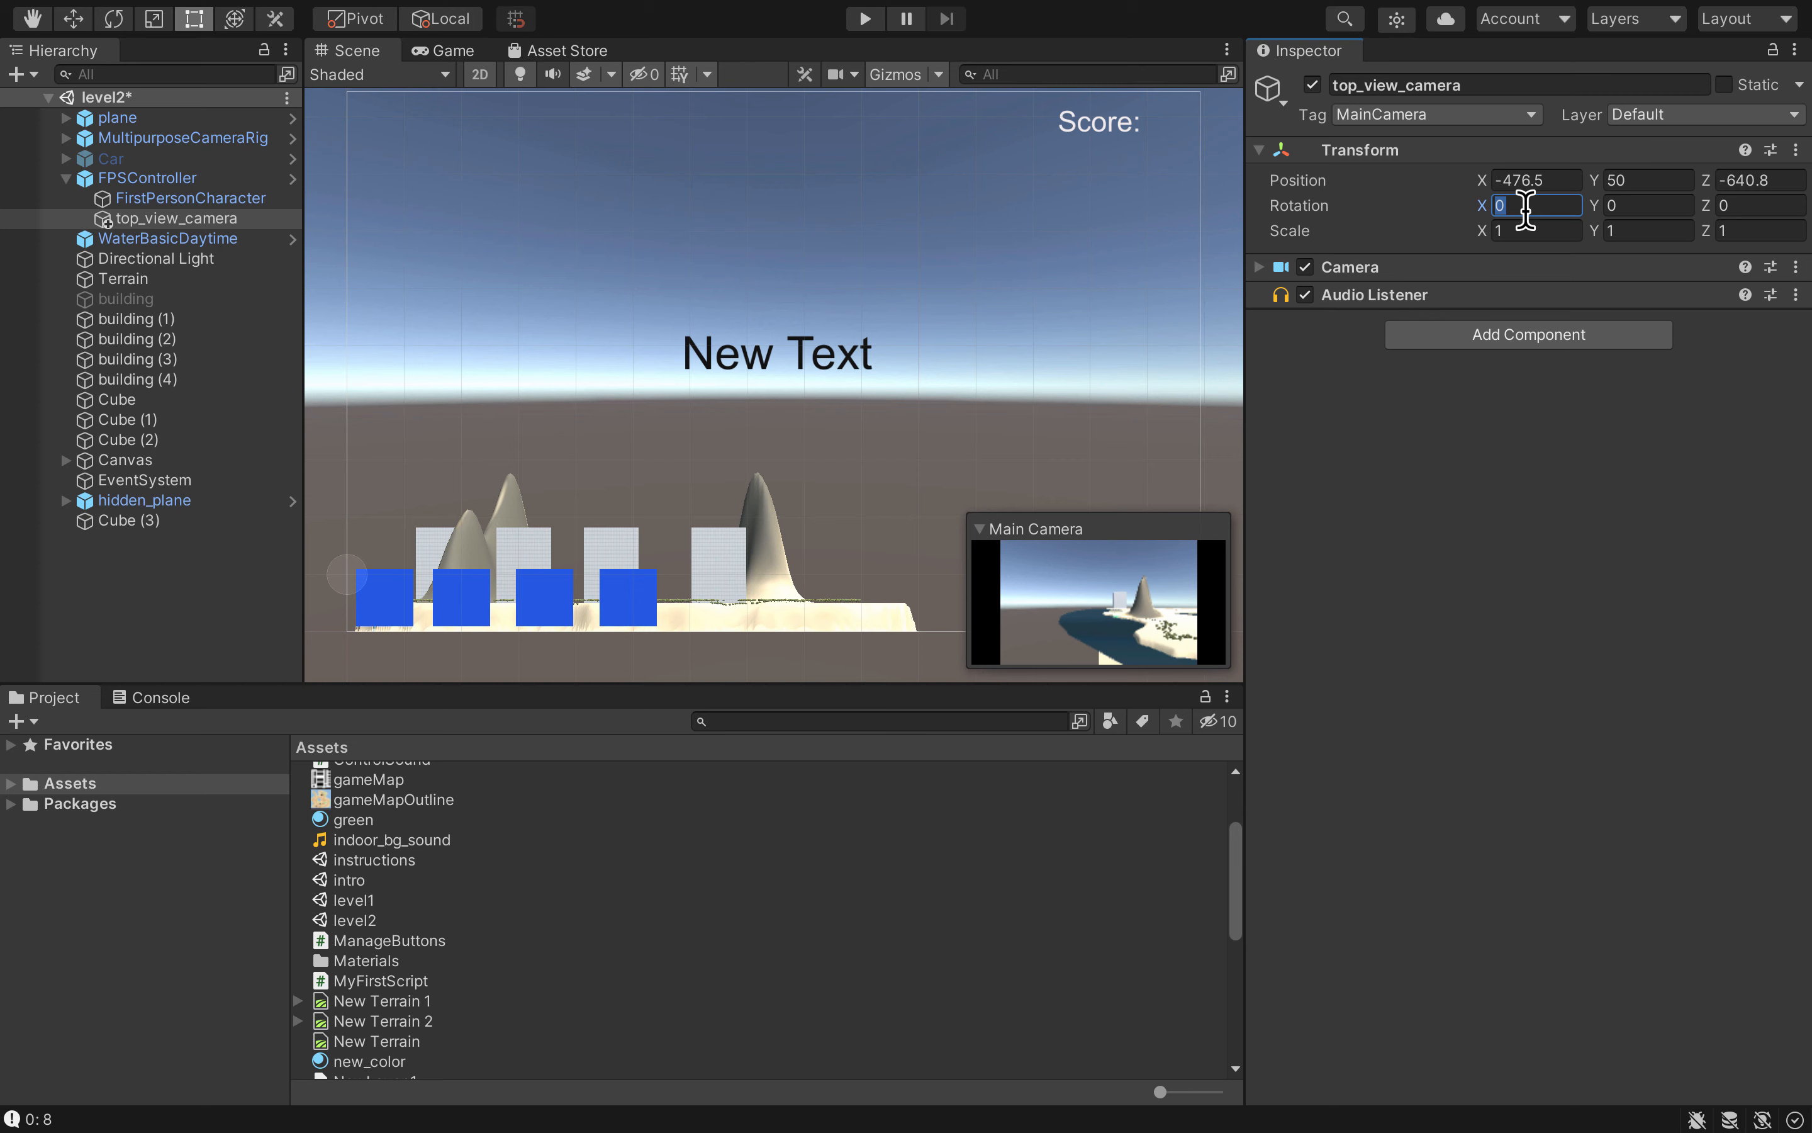
pyautogui.write('90')
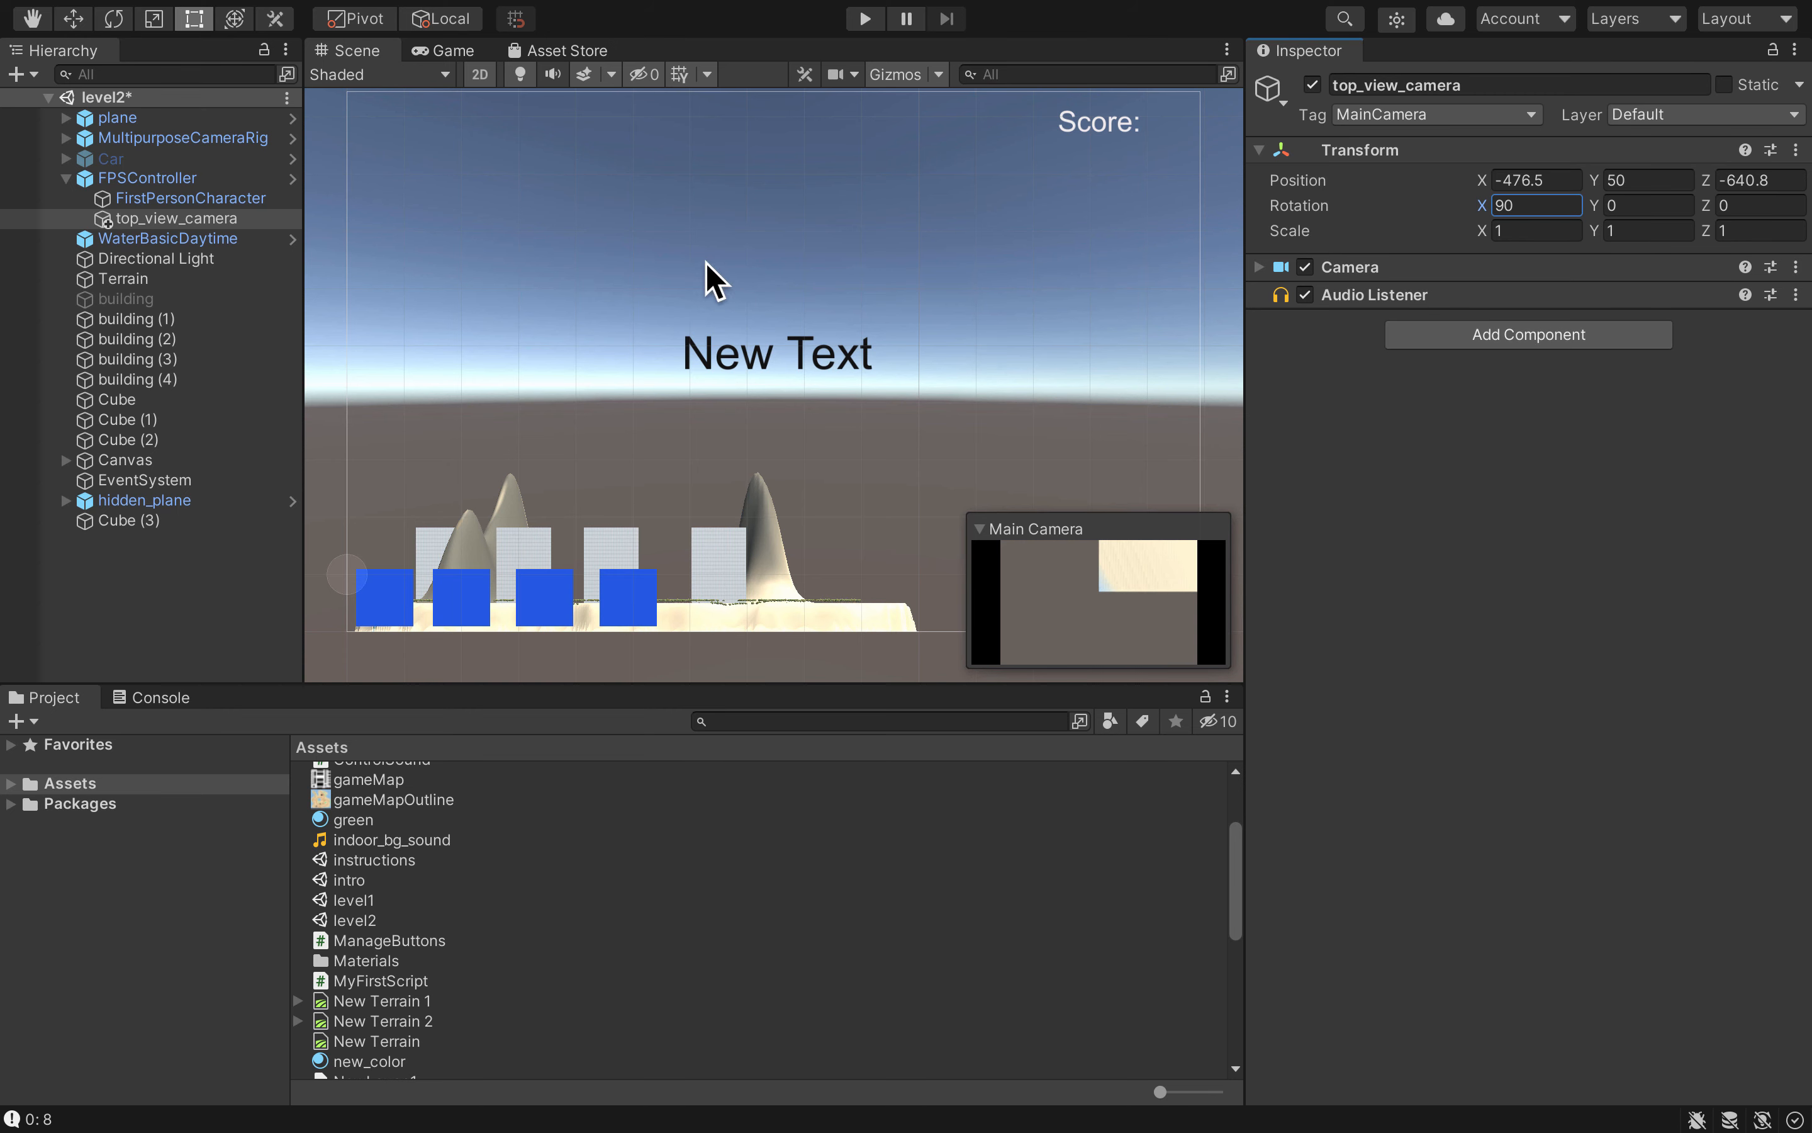
# In the Game view, check FirstPersonCharacter's camera depth and set the depth of top_view_camera to 2
pyautogui.click(461, 53)
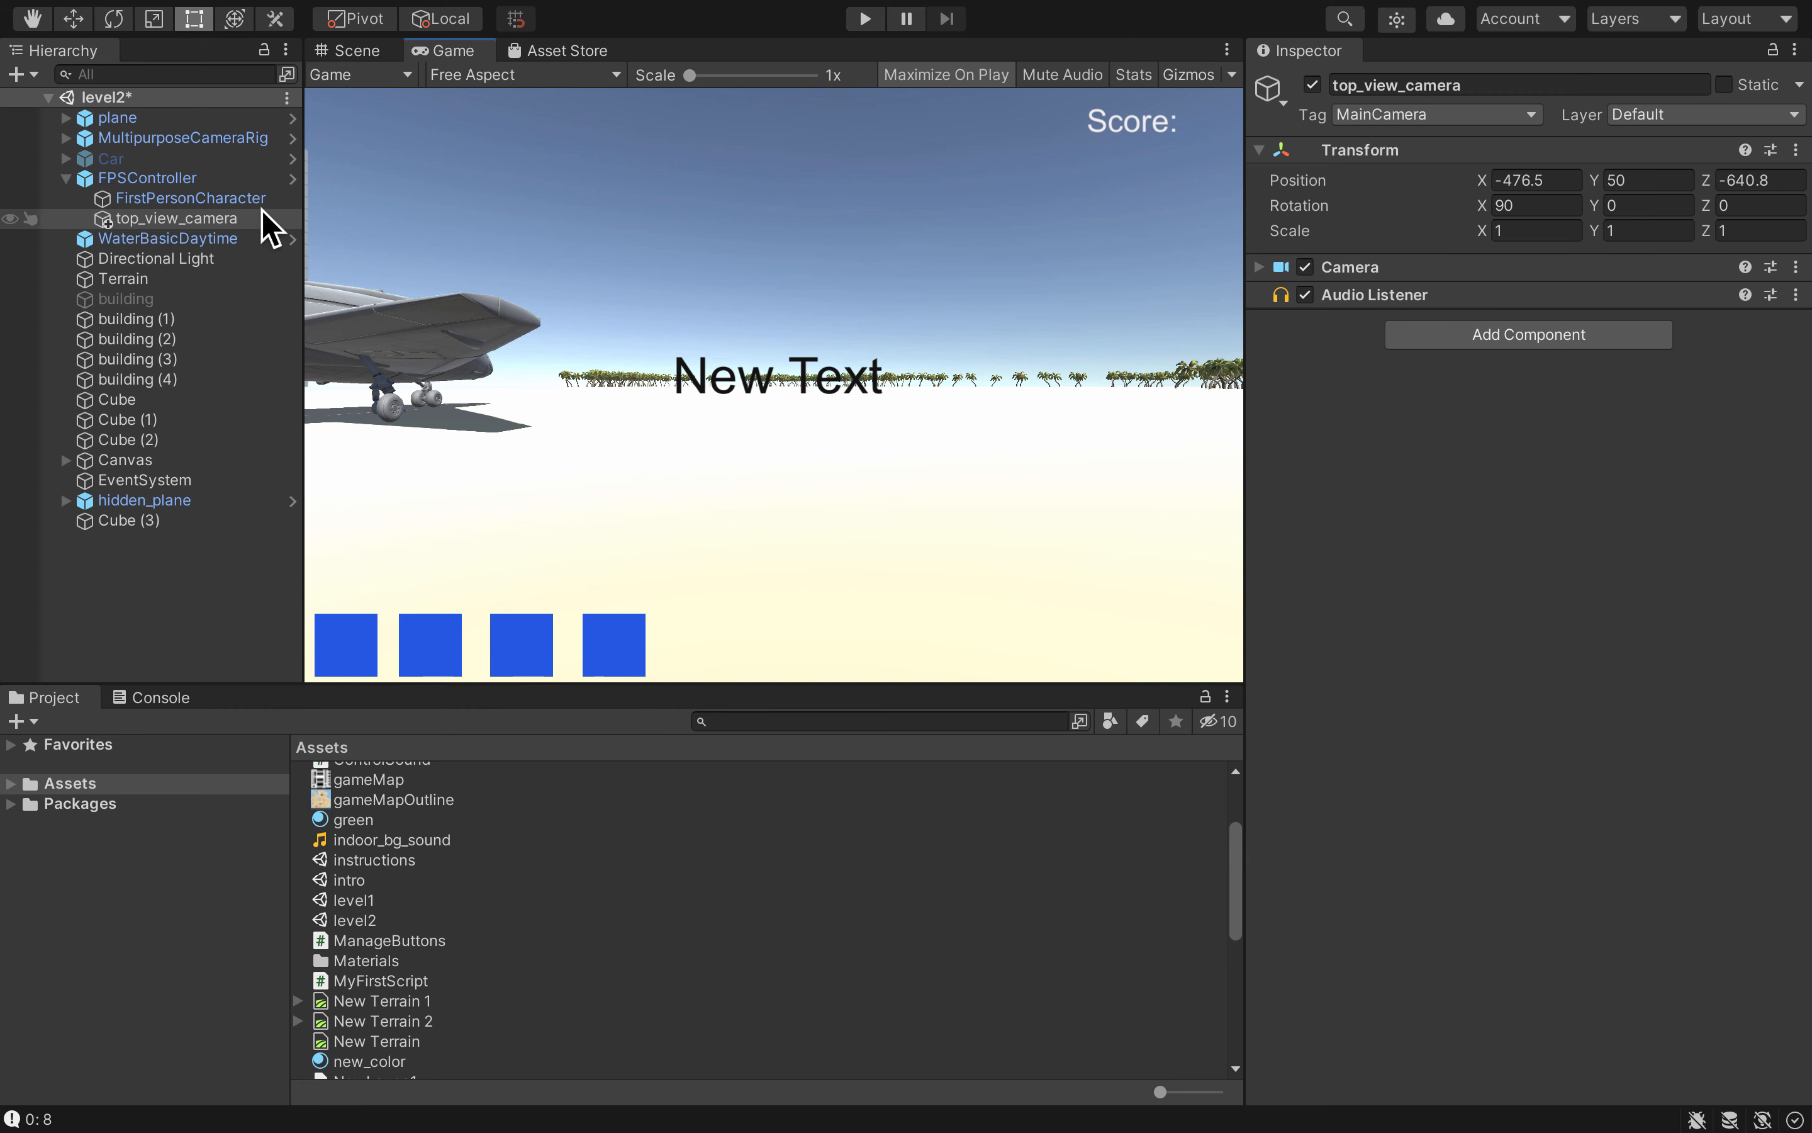
pyautogui.click(206, 196)
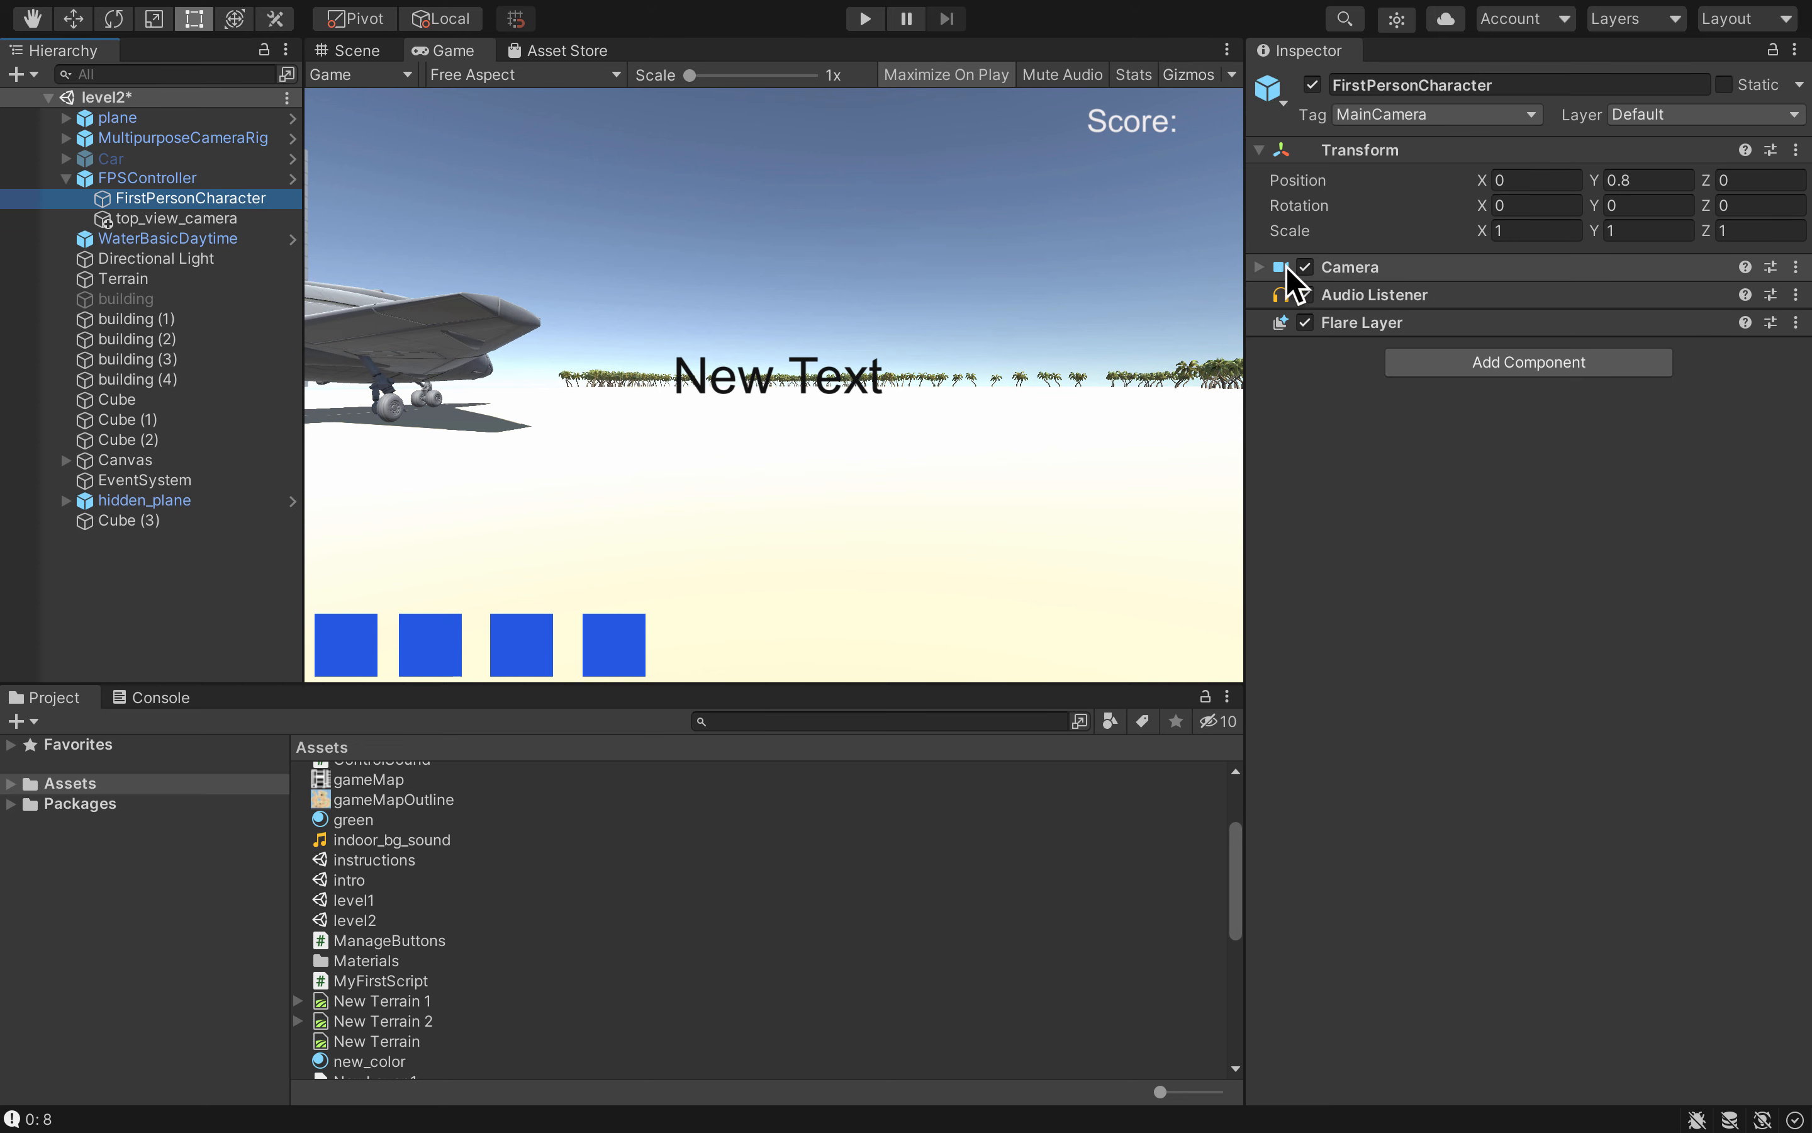
pyautogui.click(1259, 267)
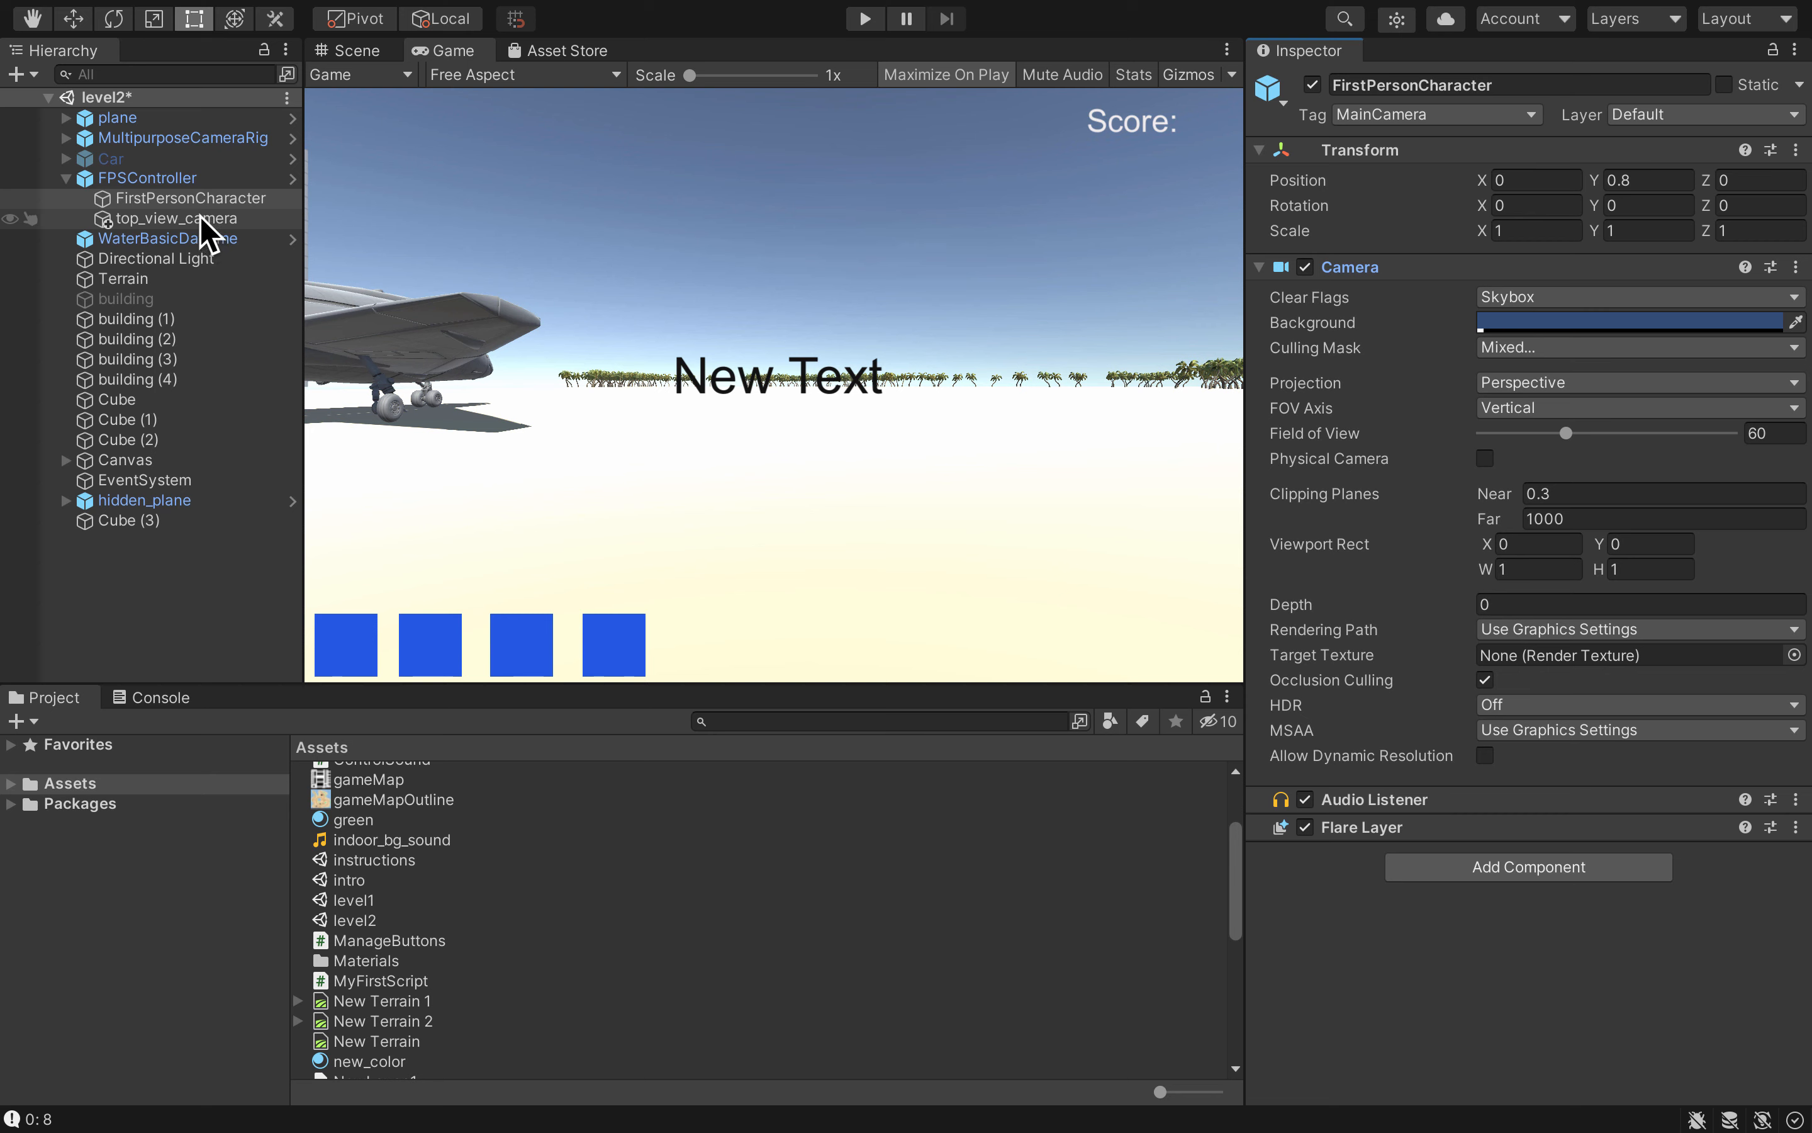
pyautogui.click(223, 218)
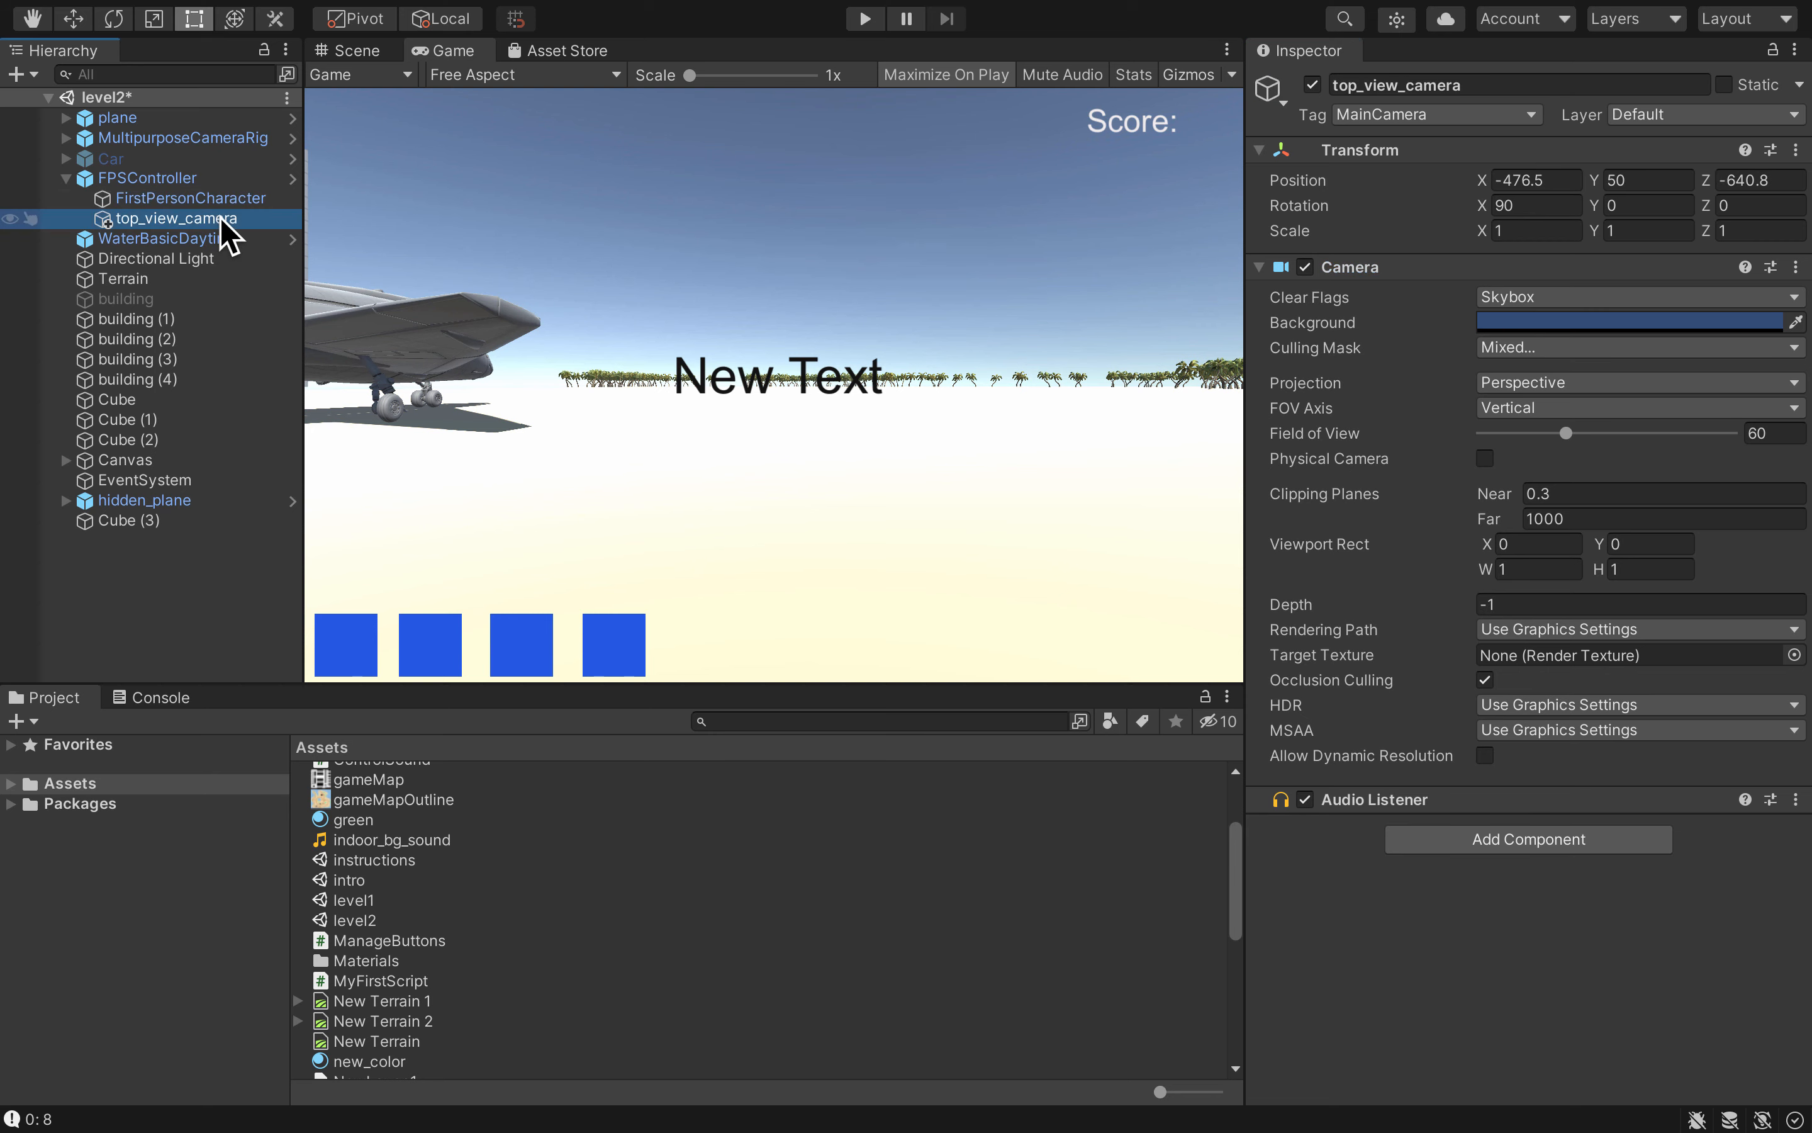
pyautogui.click(1532, 603)
pyautogui.write('2')
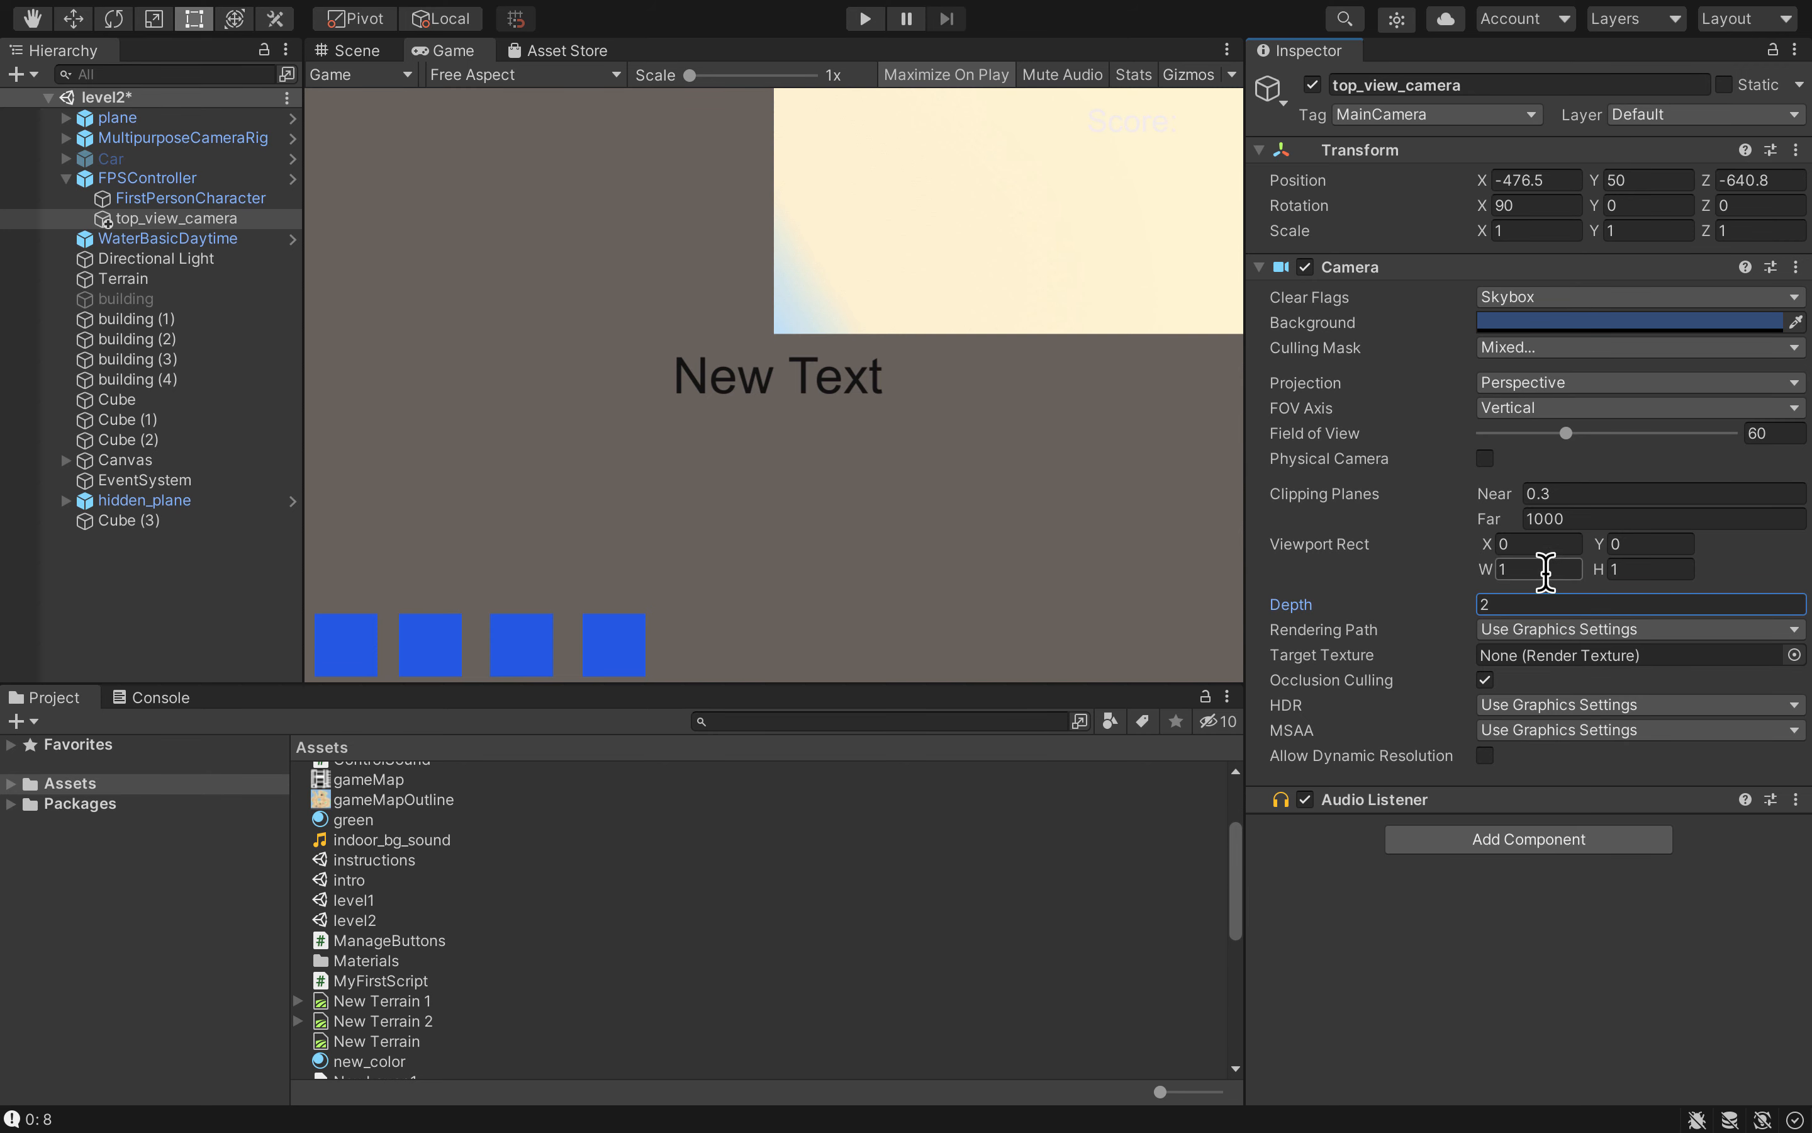
# Set the viewport rect of top_view_camera to width 0.25, height 0.25 and X 0.75
pyautogui.click(1524, 546)
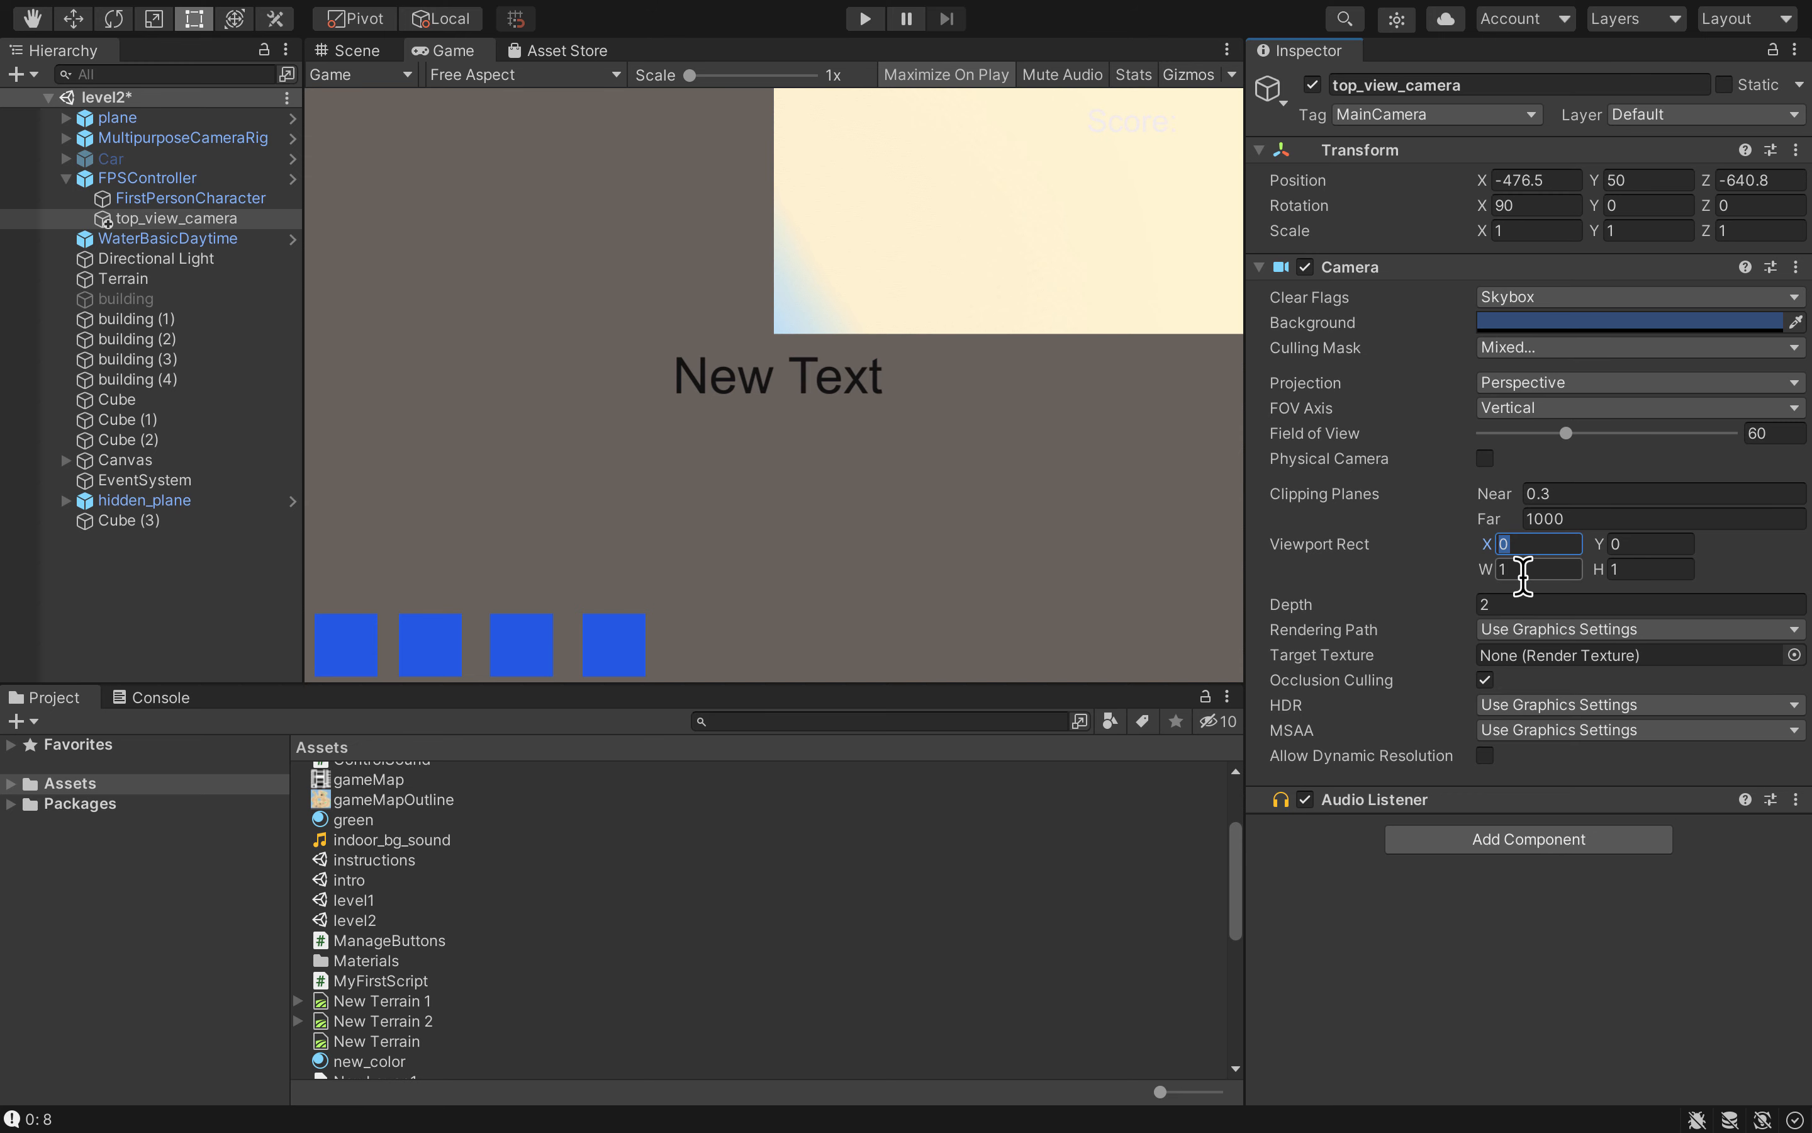
pyautogui.click(1523, 570)
pyautogui.write('.25')
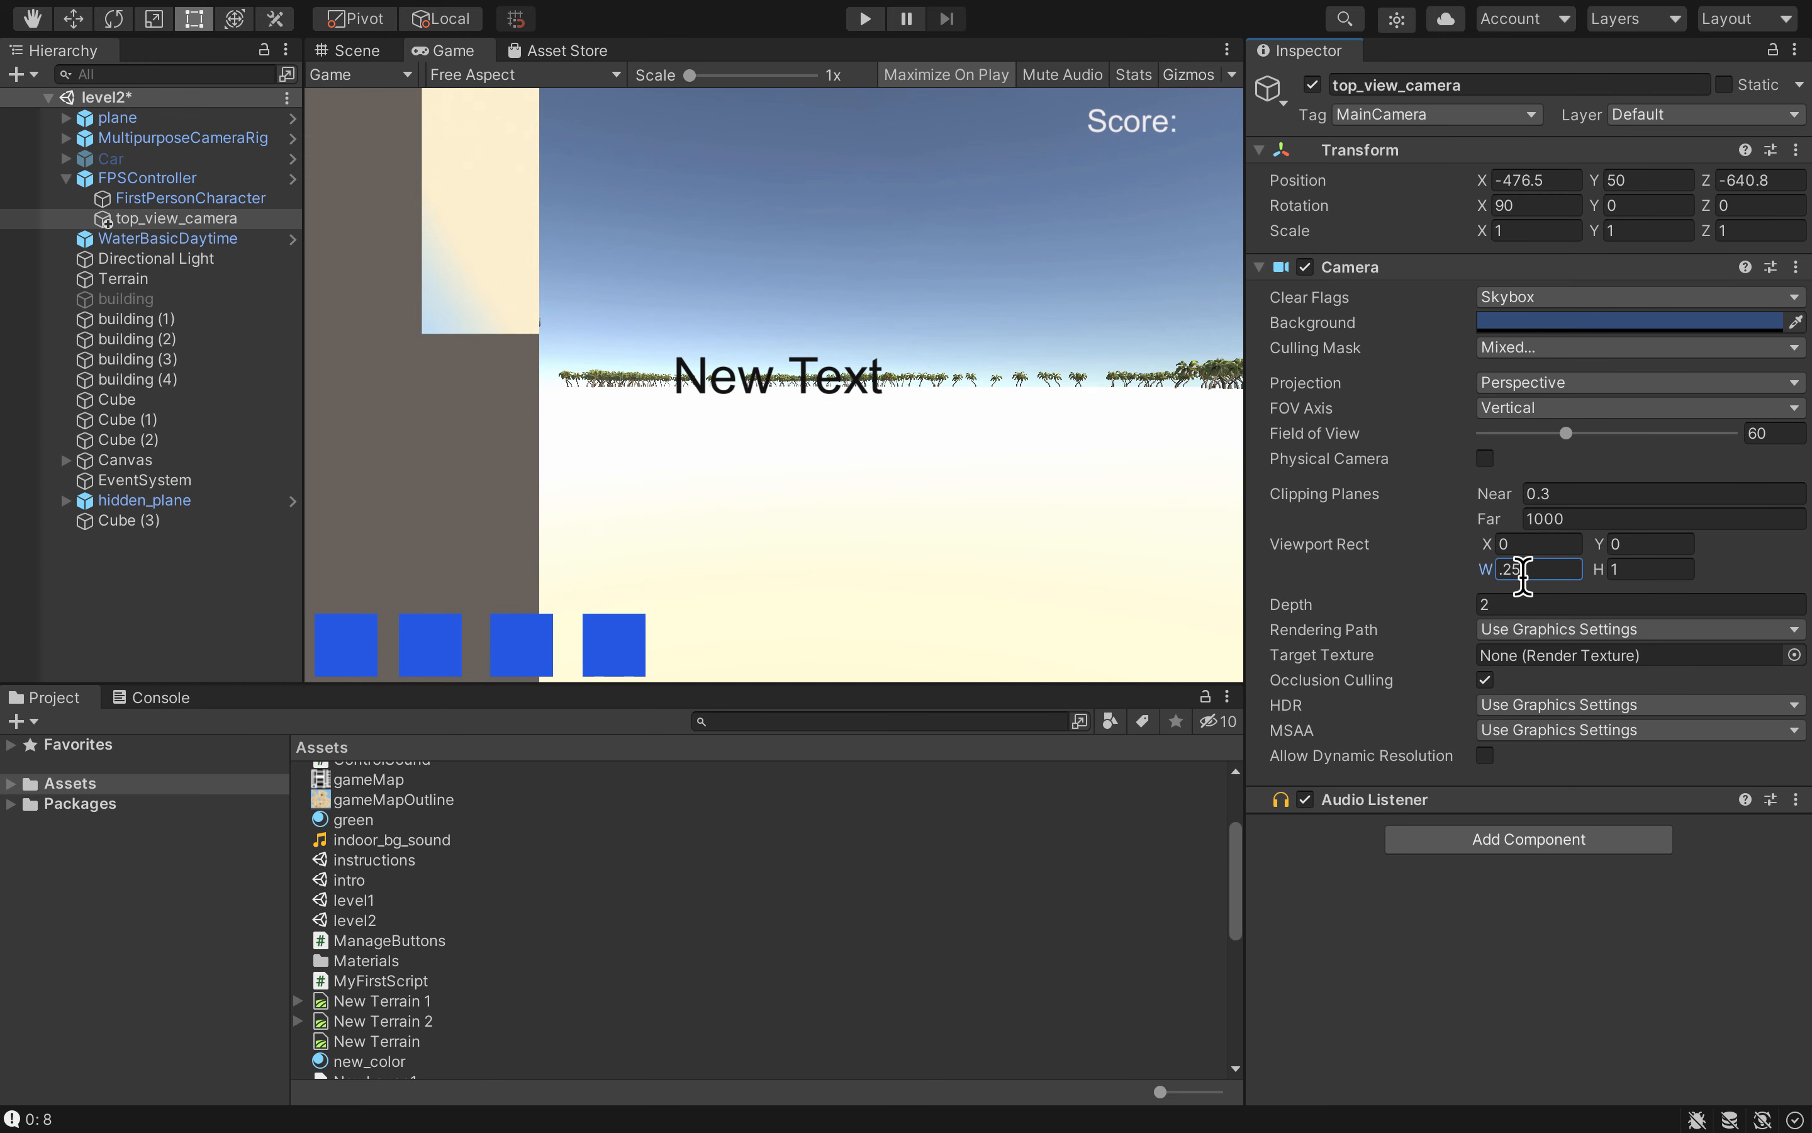
pyautogui.click(1639, 569)
pyautogui.write('.25')
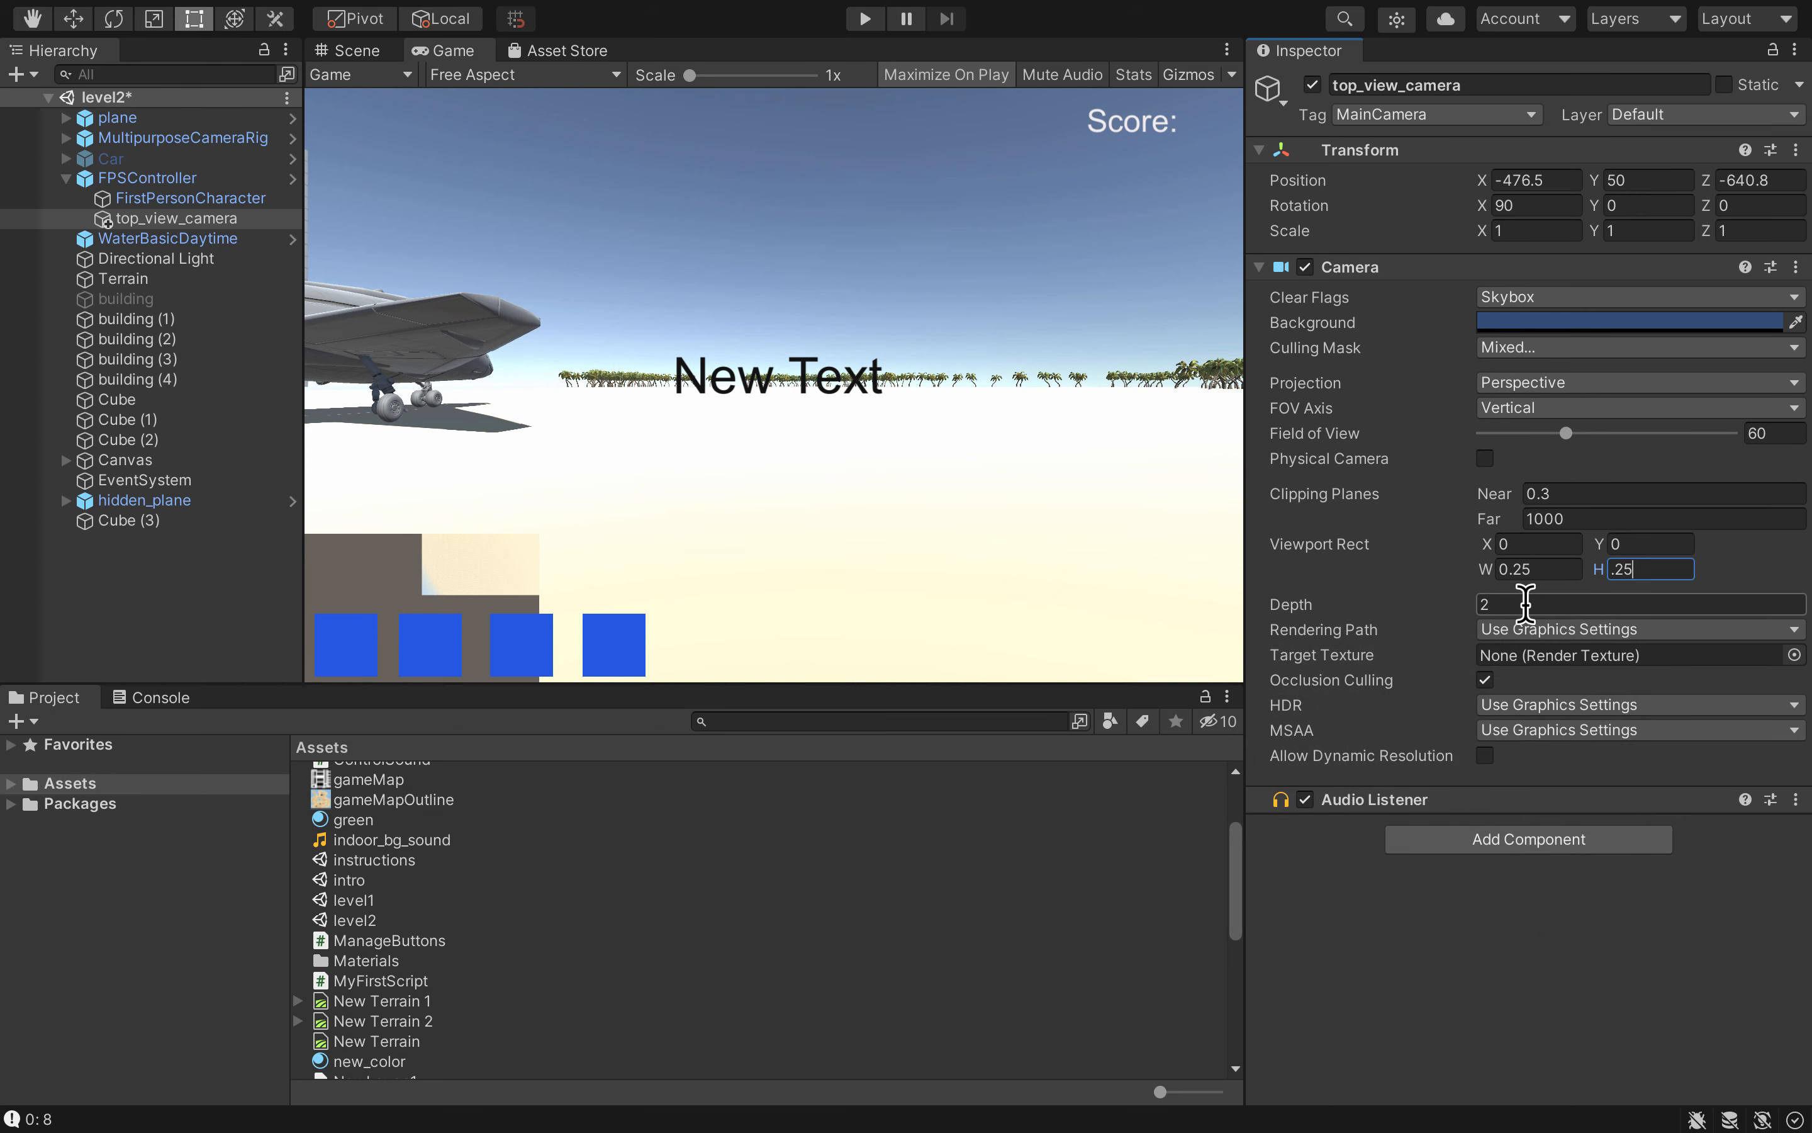
pyautogui.click(1528, 545)
pyautogui.write('.')
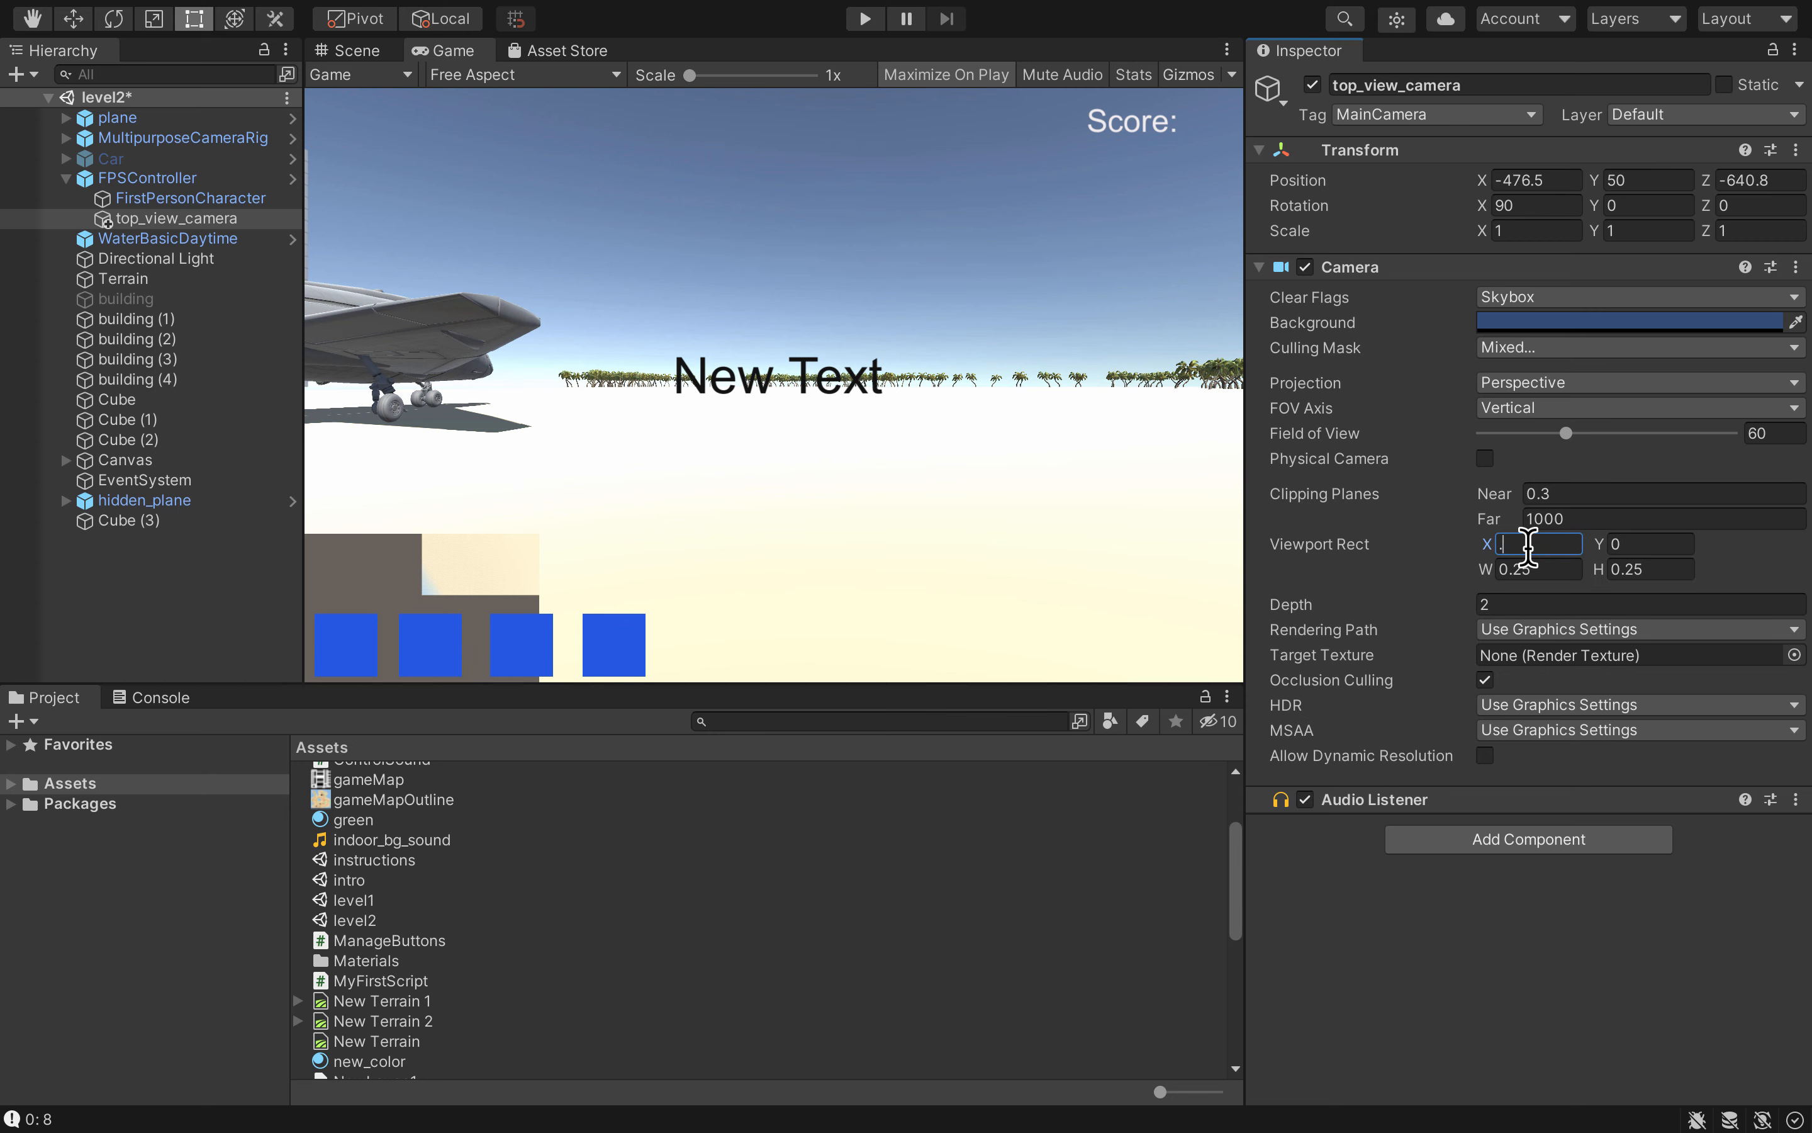
pyautogui.write('75')
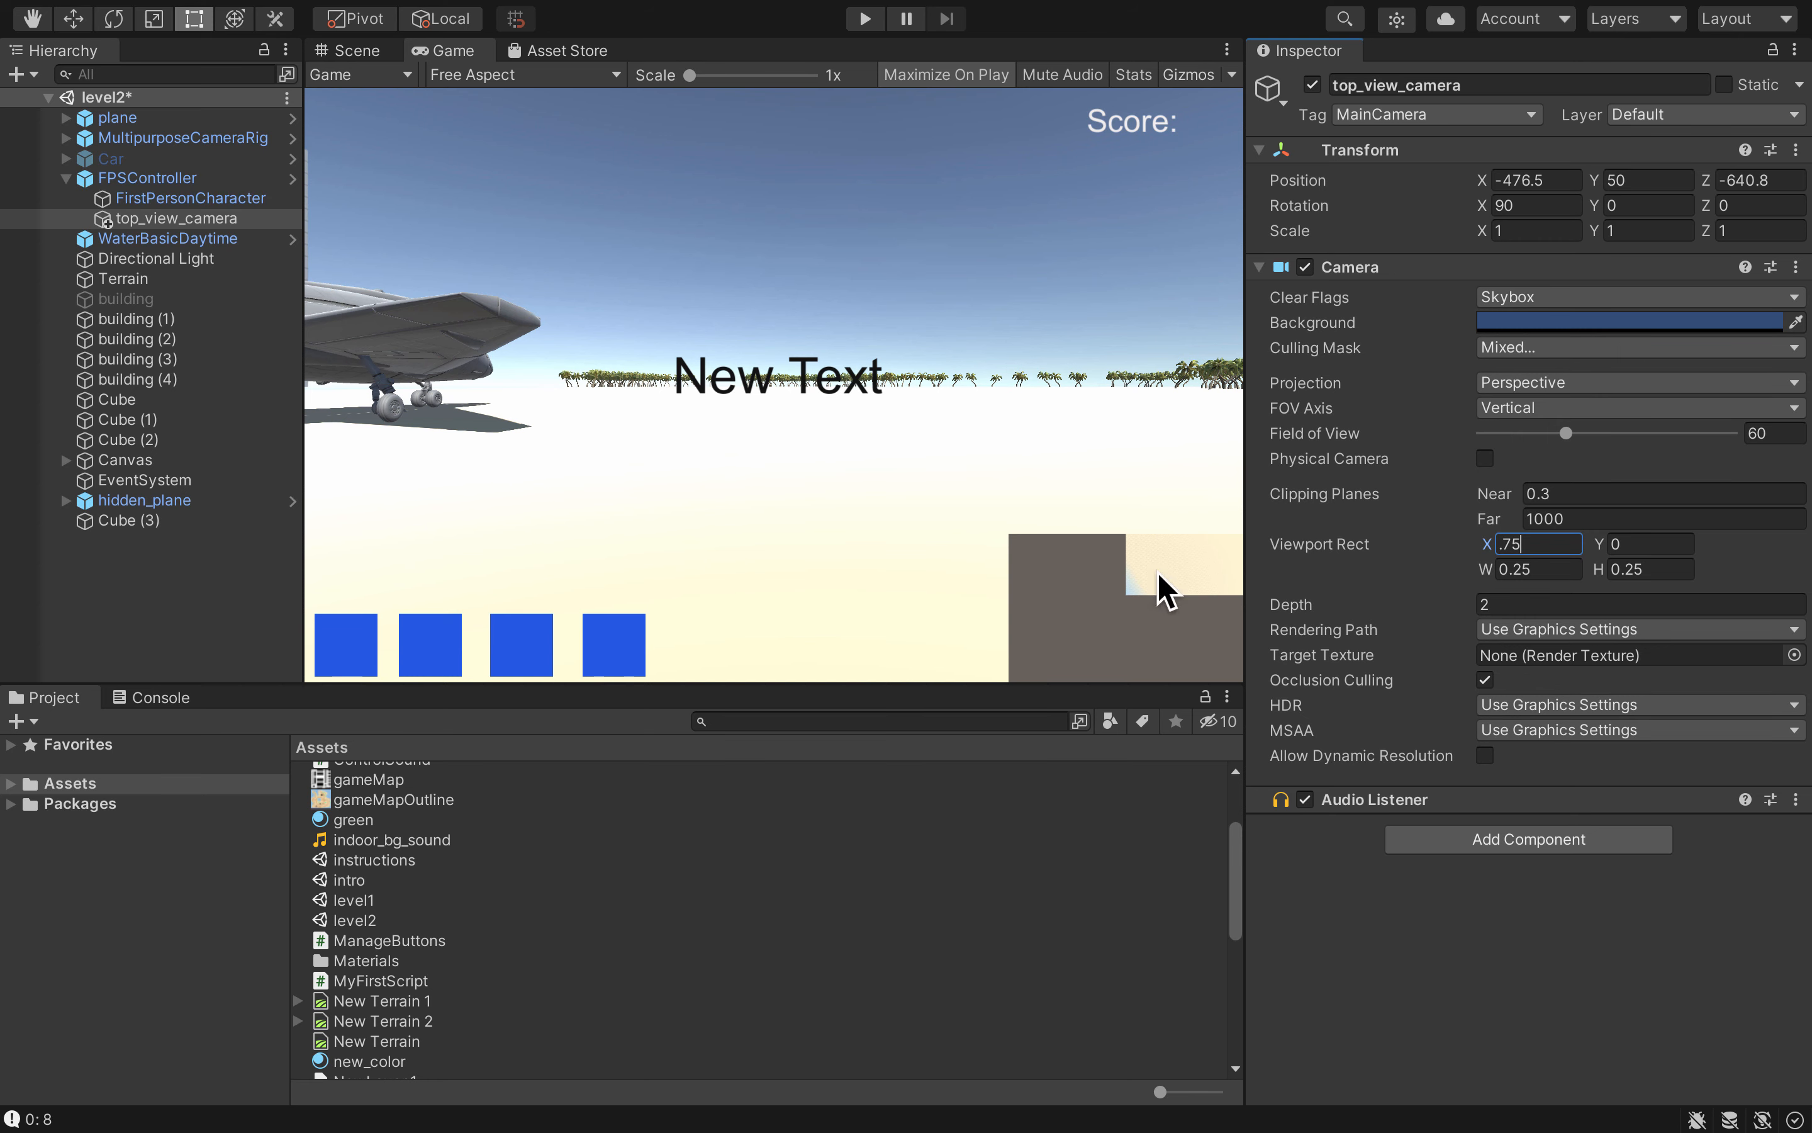
# Centre top_view_camera above the FPSController by setting its X and Z positions to 0
pyautogui.click(1557, 180)
pyautogui.write('0')
pyautogui.press('Tab')
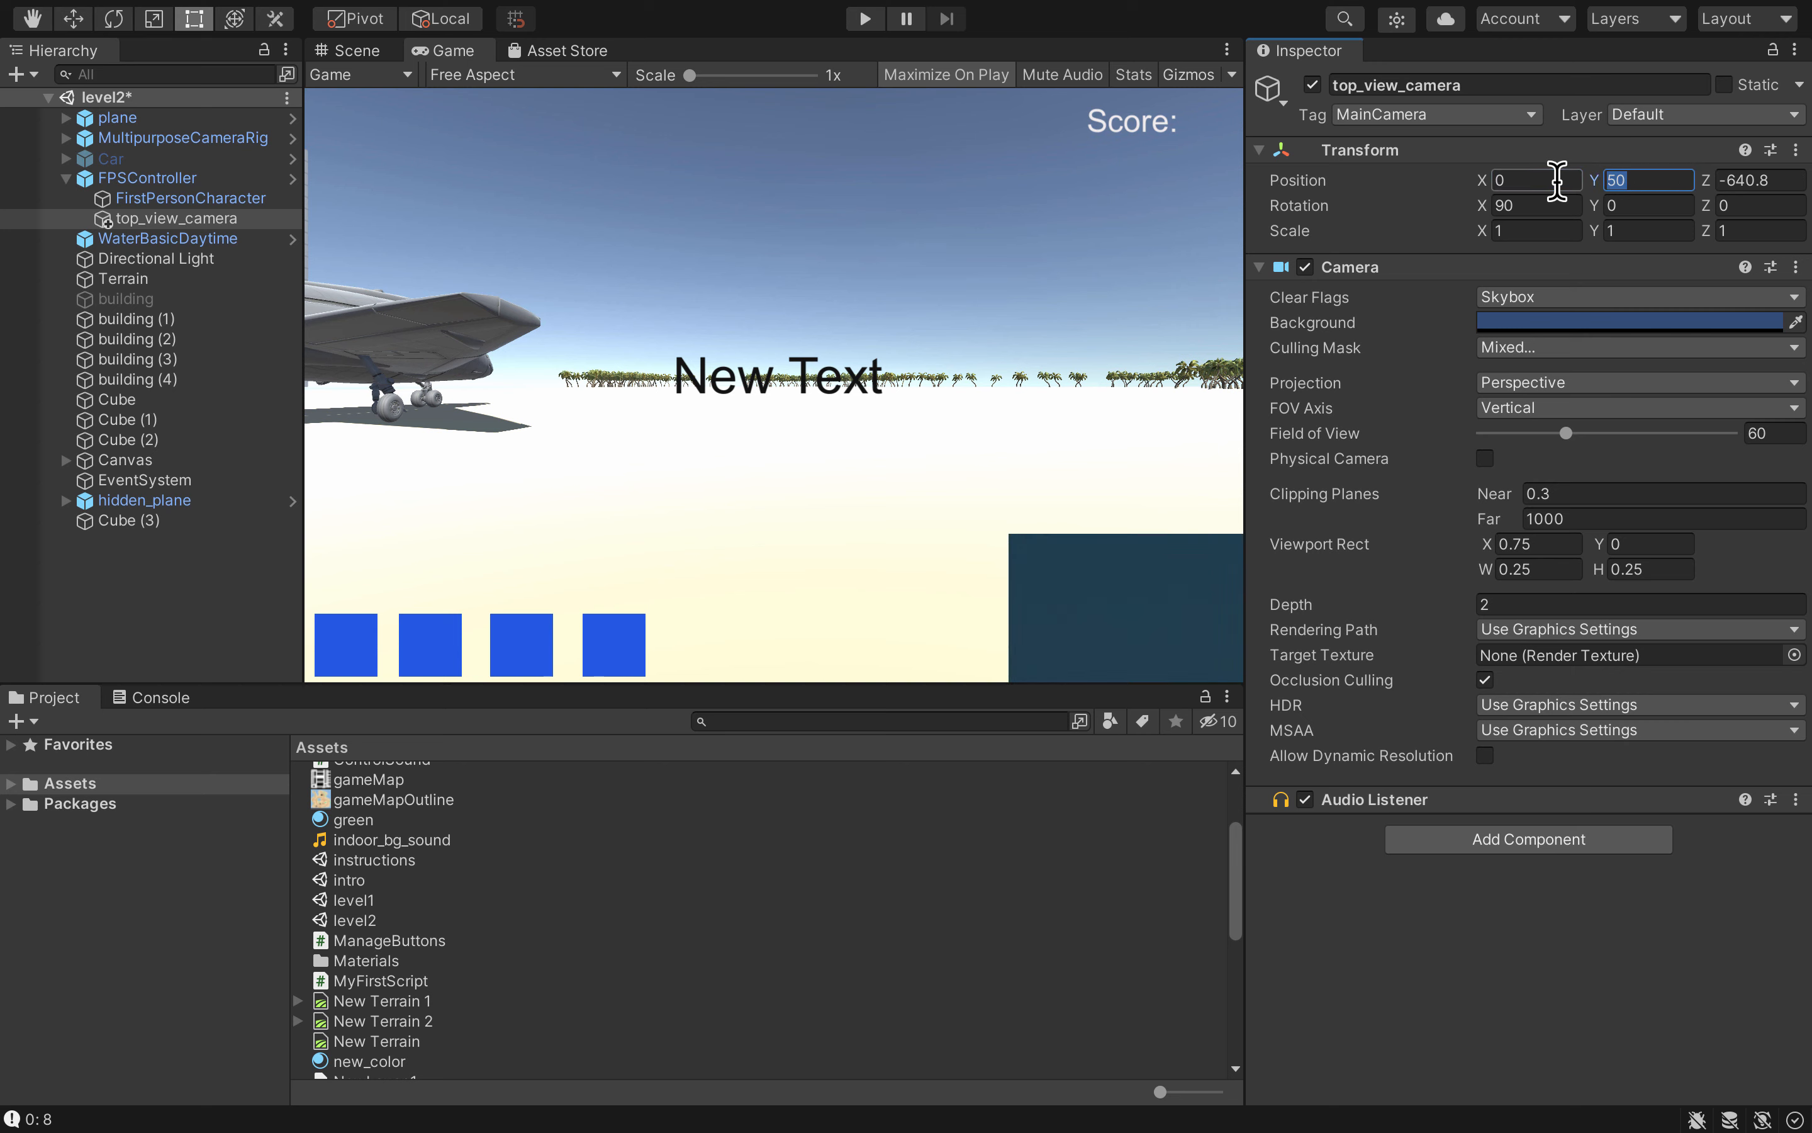
pyautogui.click(1753, 180)
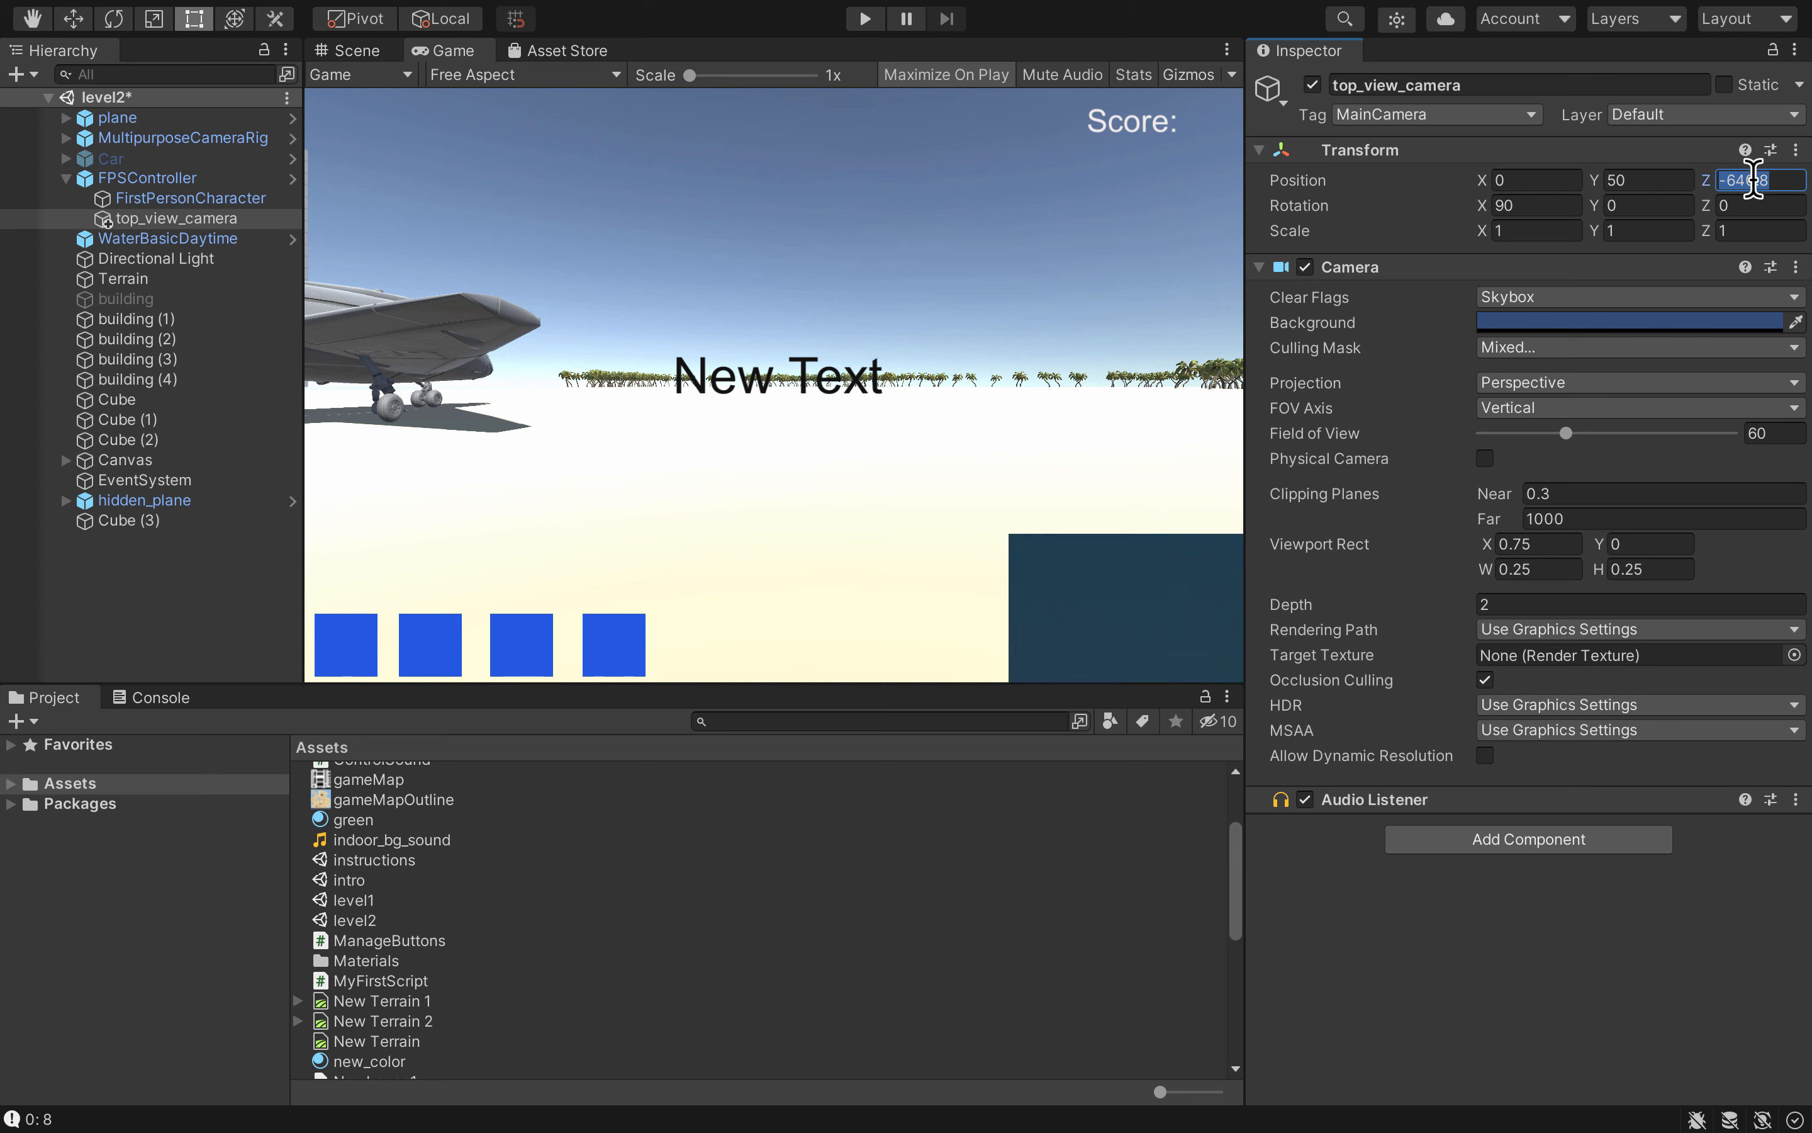
pyautogui.write('0')
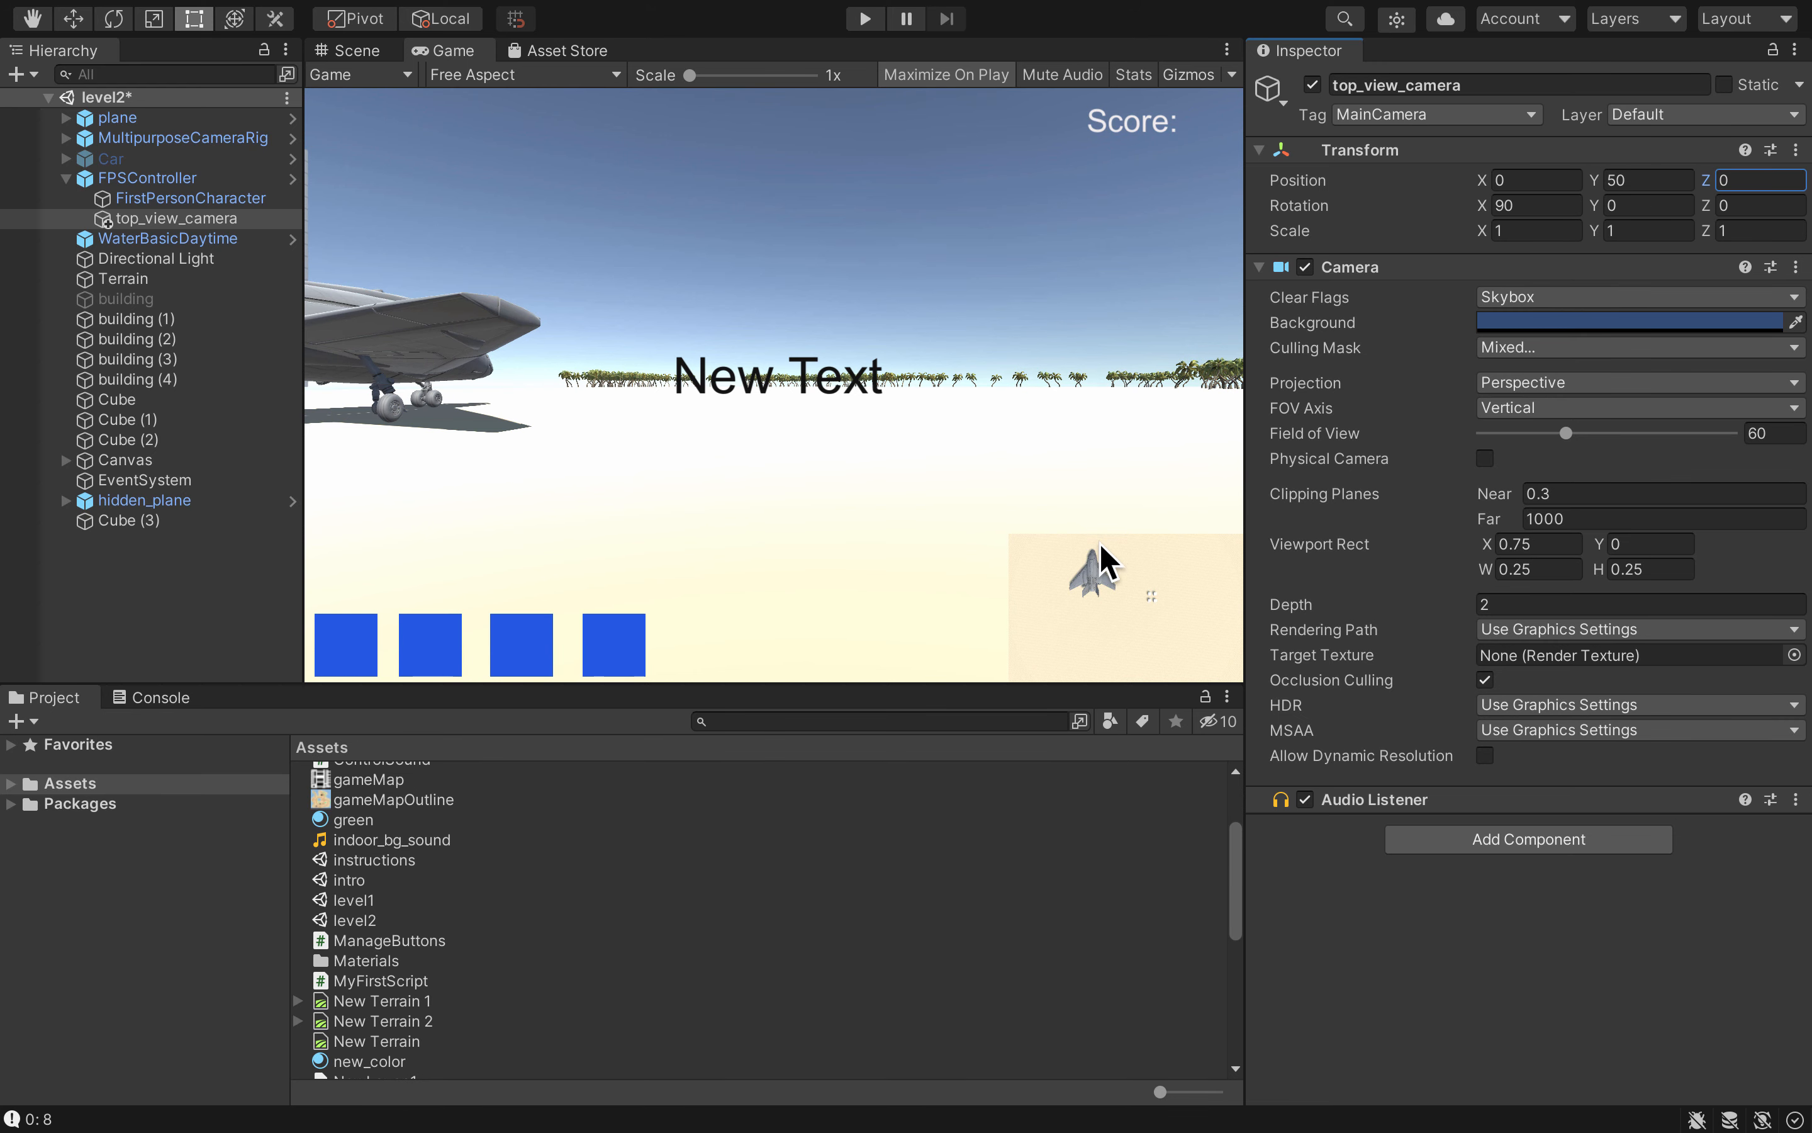
# Play the level, walk the player forward to test the top-view minimap, and stop the game
pyautogui.click(867, 19)
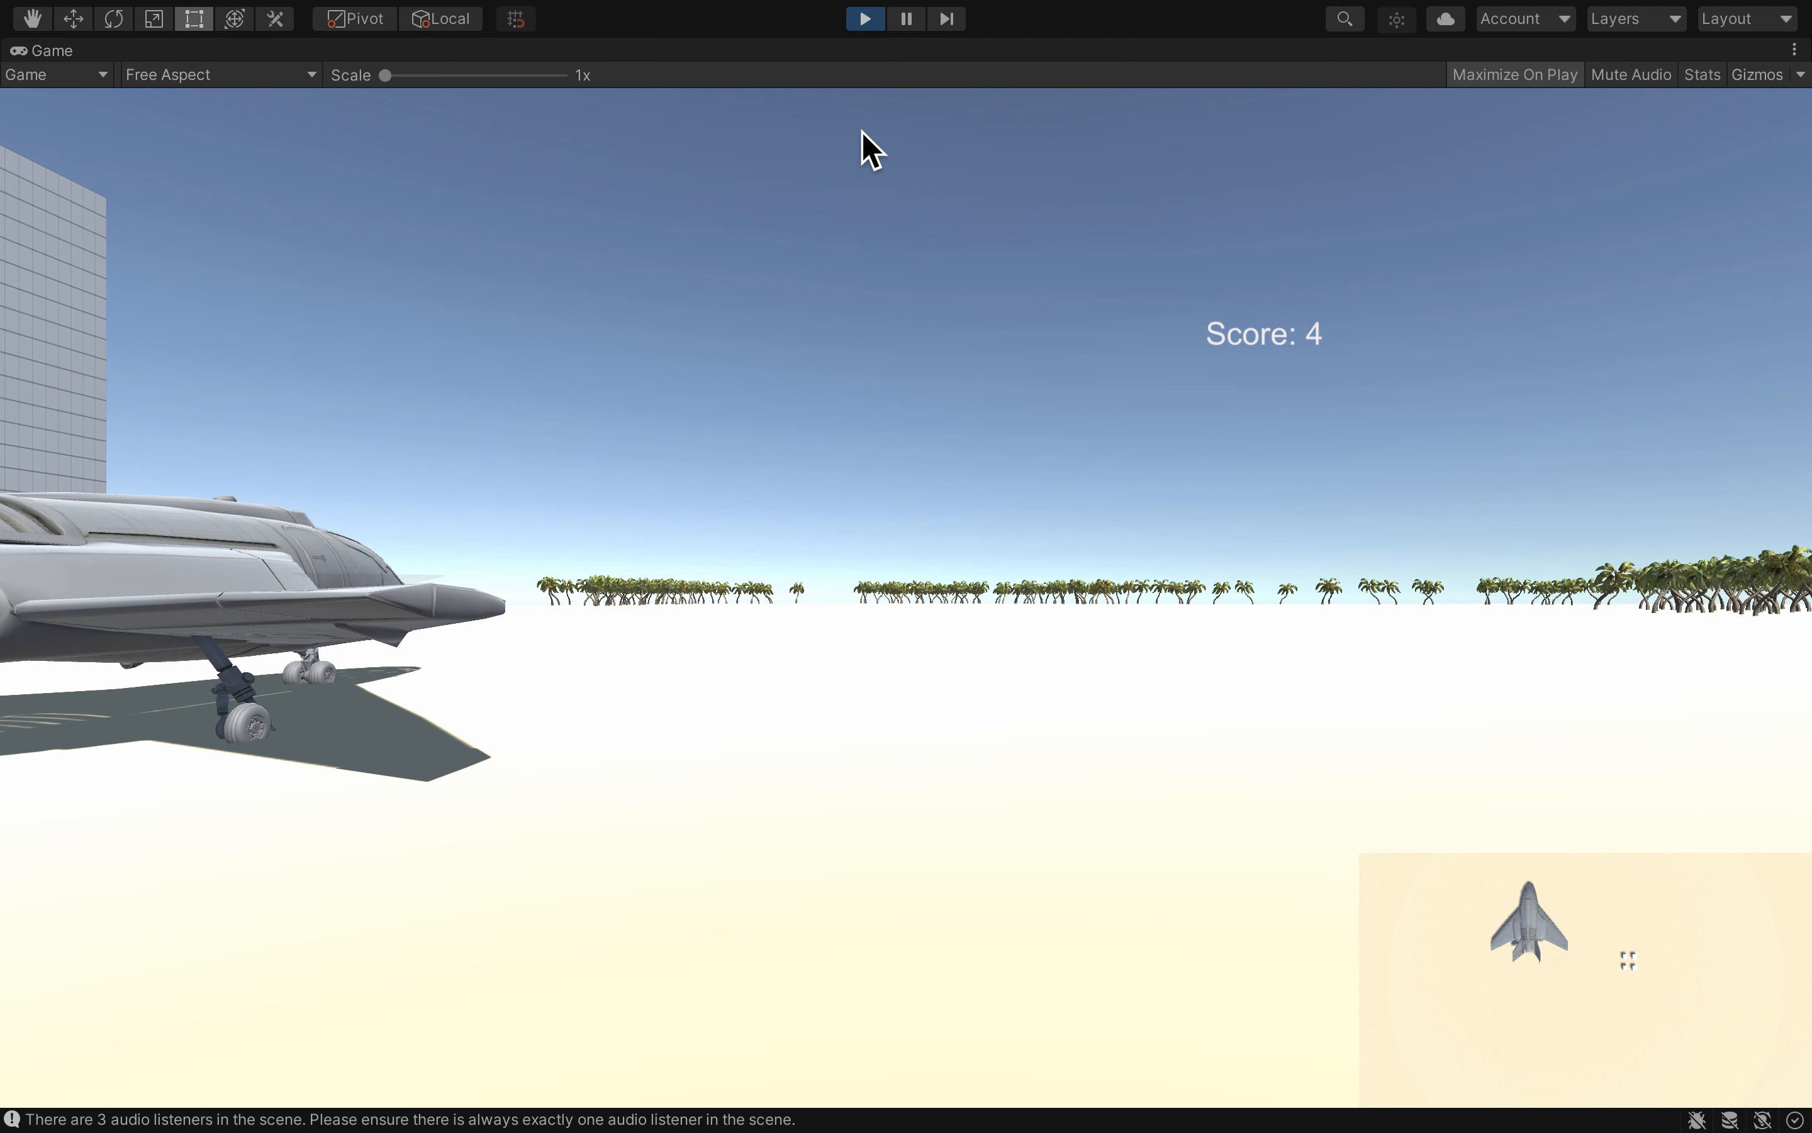
pyautogui.press('w')
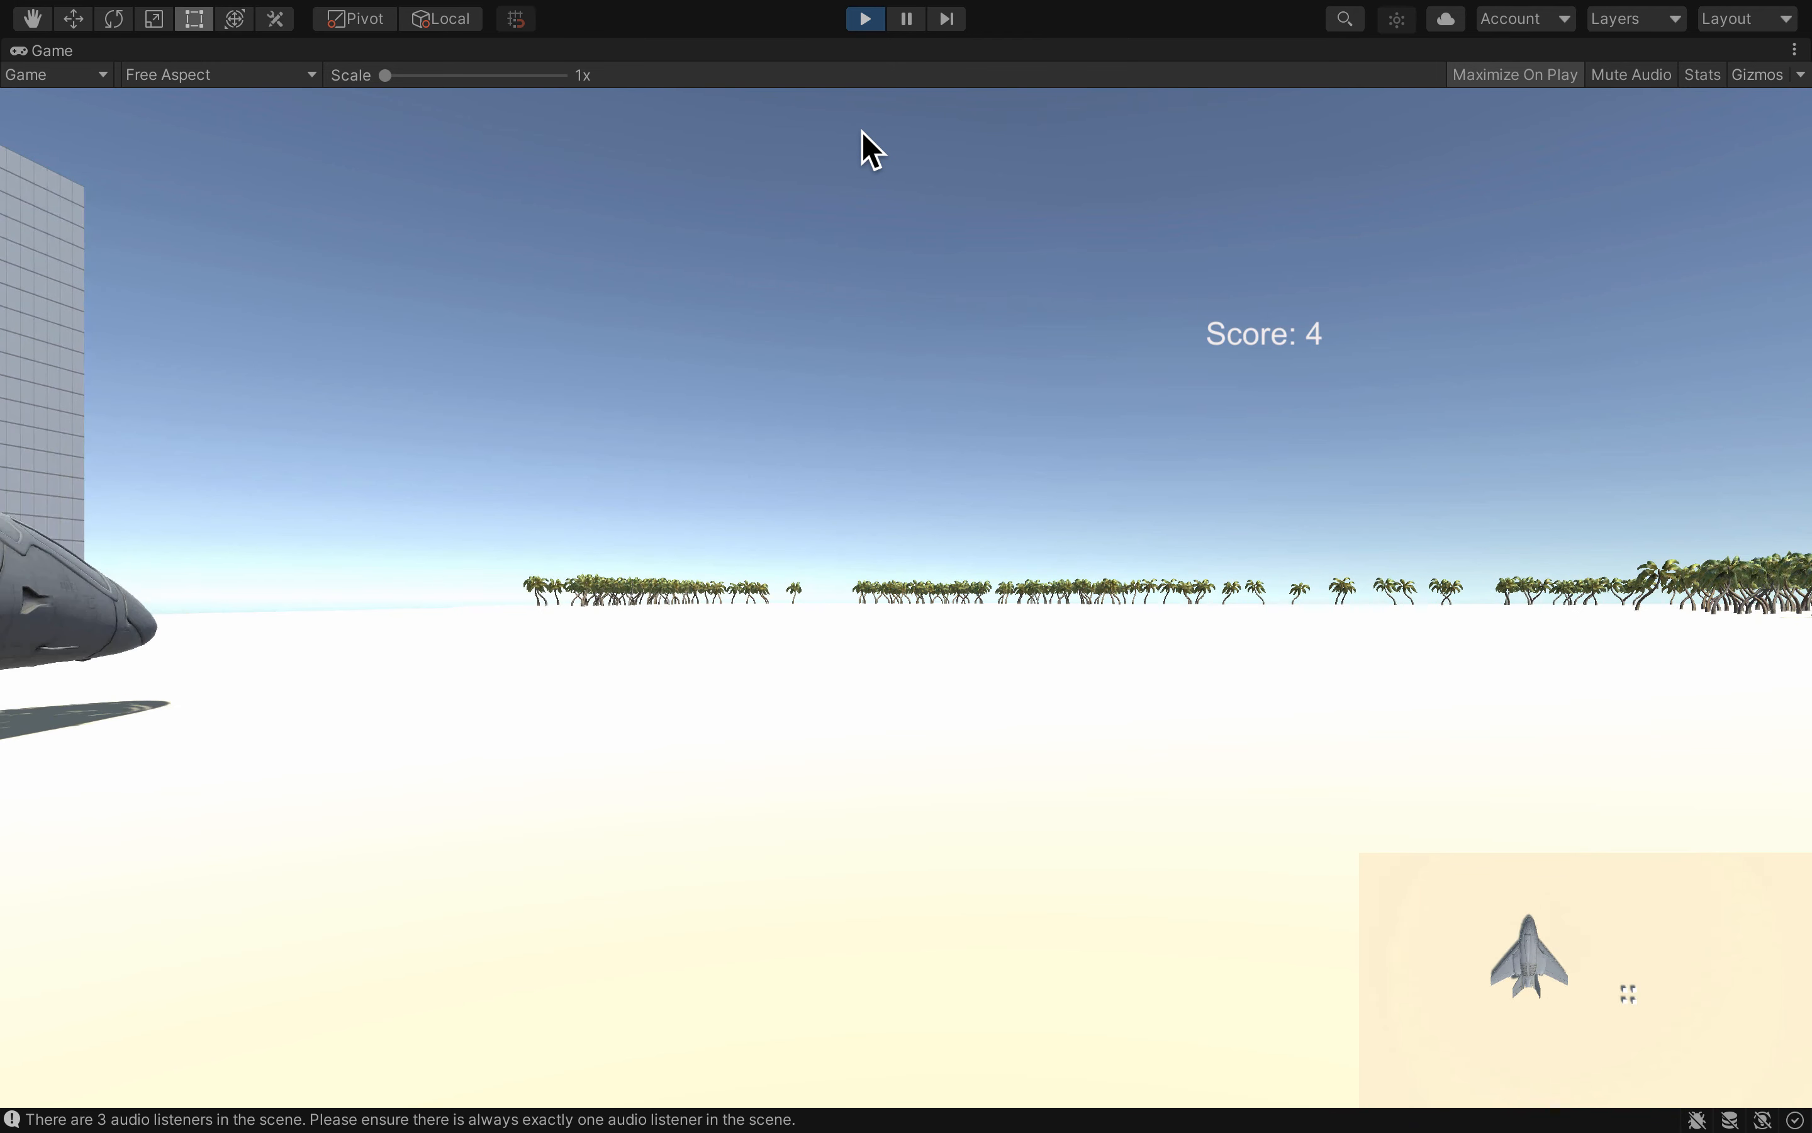
pyautogui.press('w')
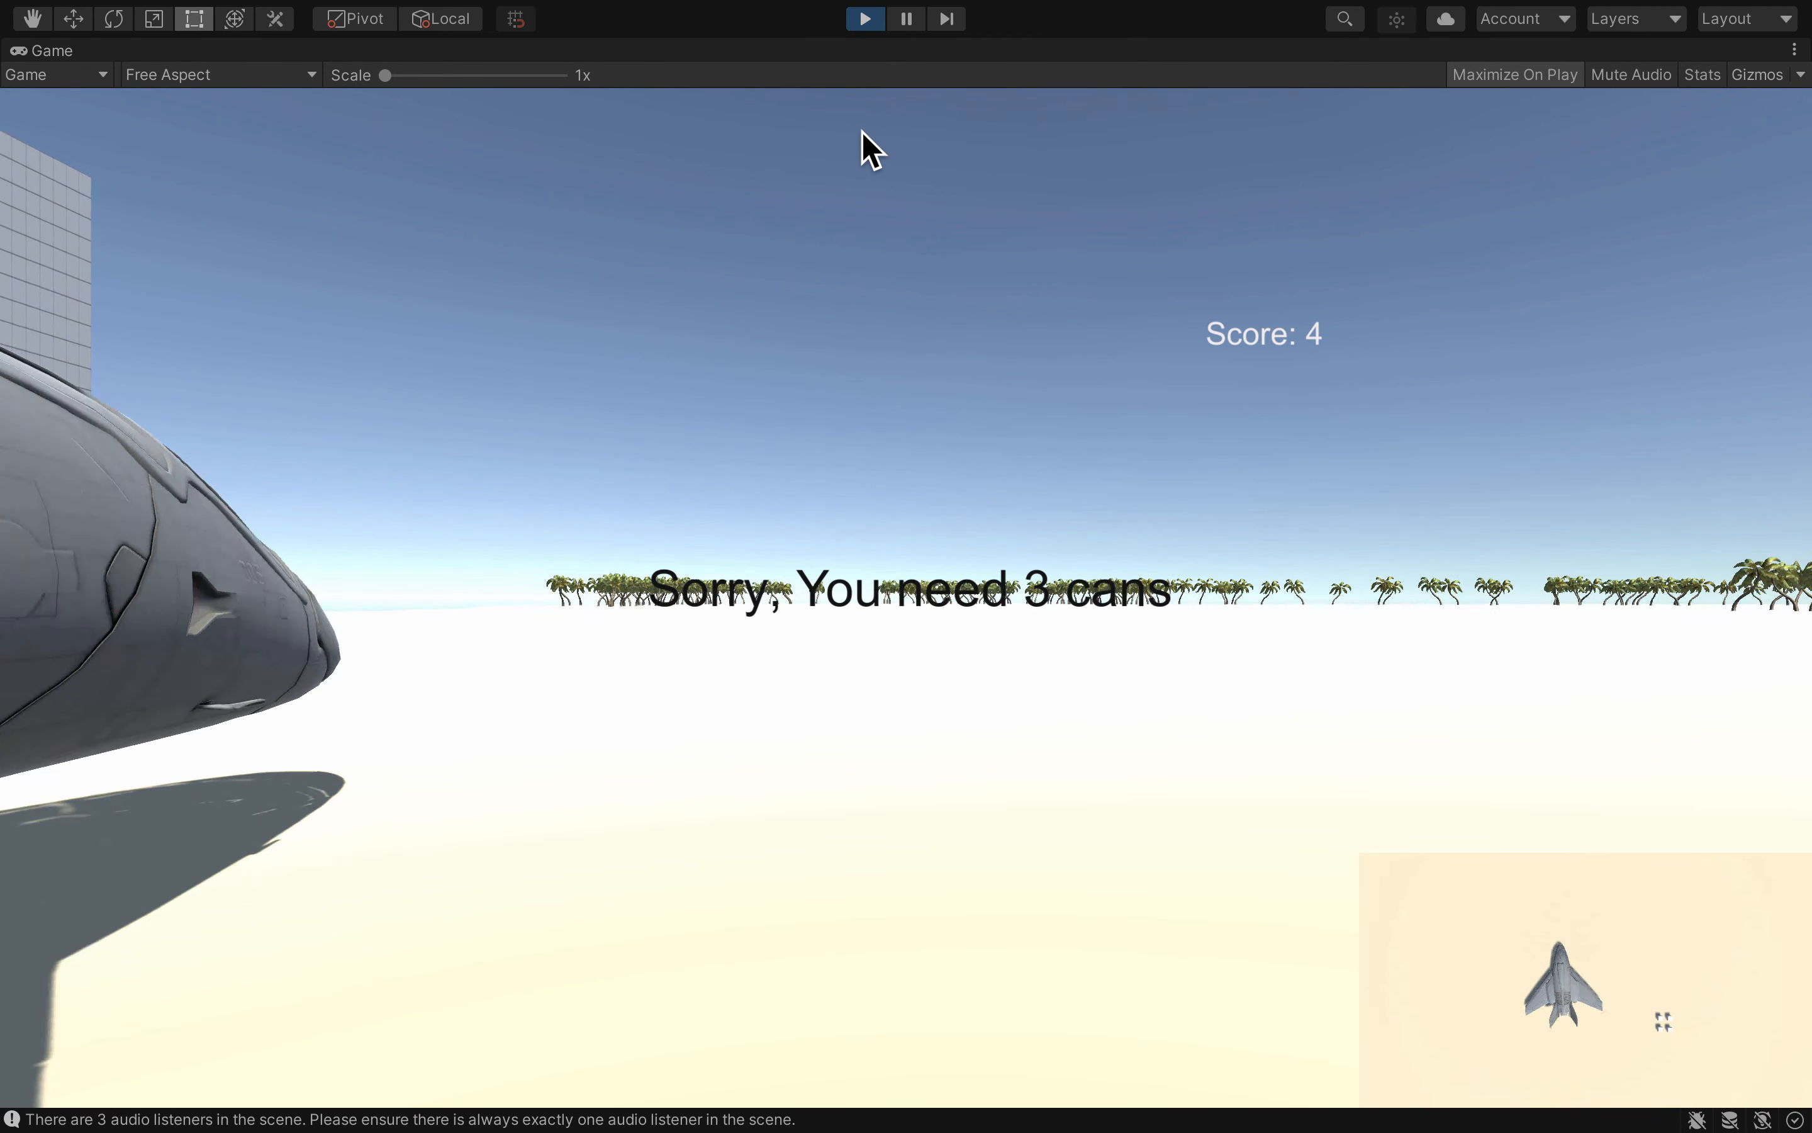
pyautogui.press('w')
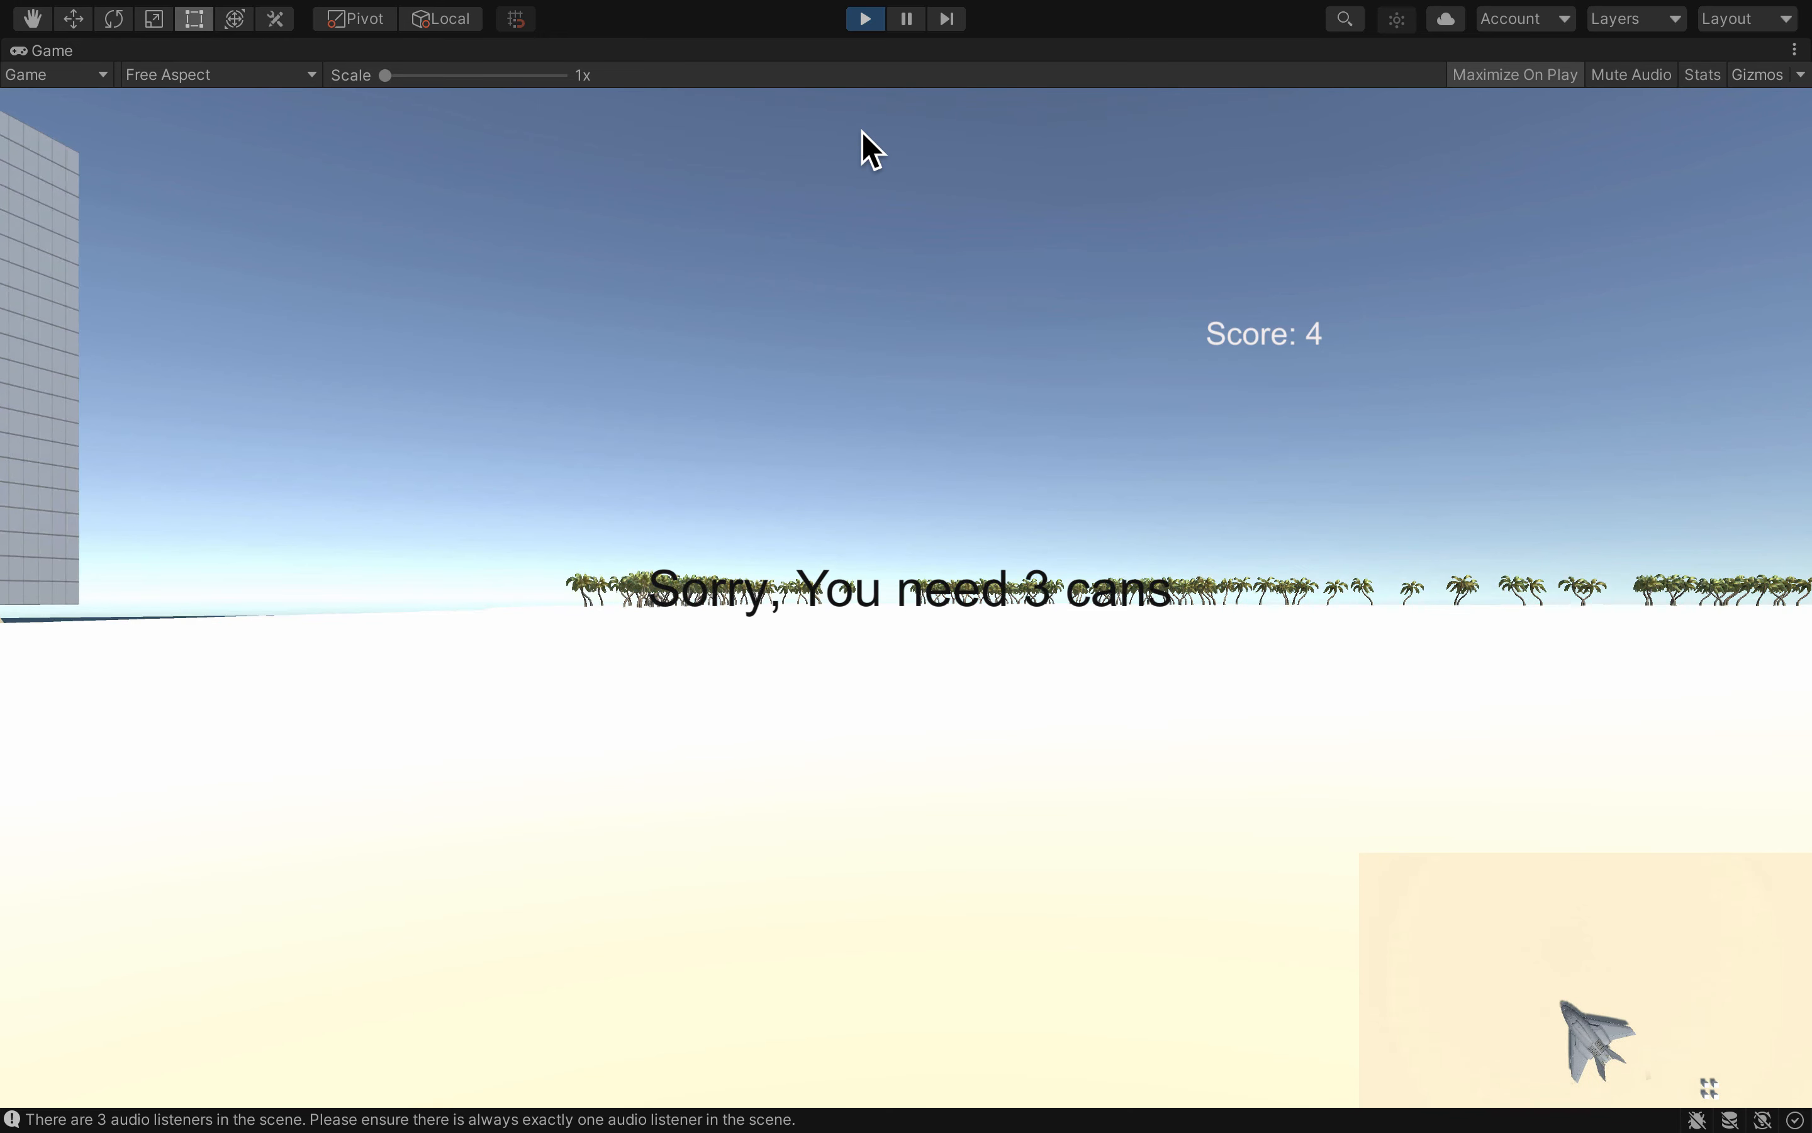
pyautogui.press('w')
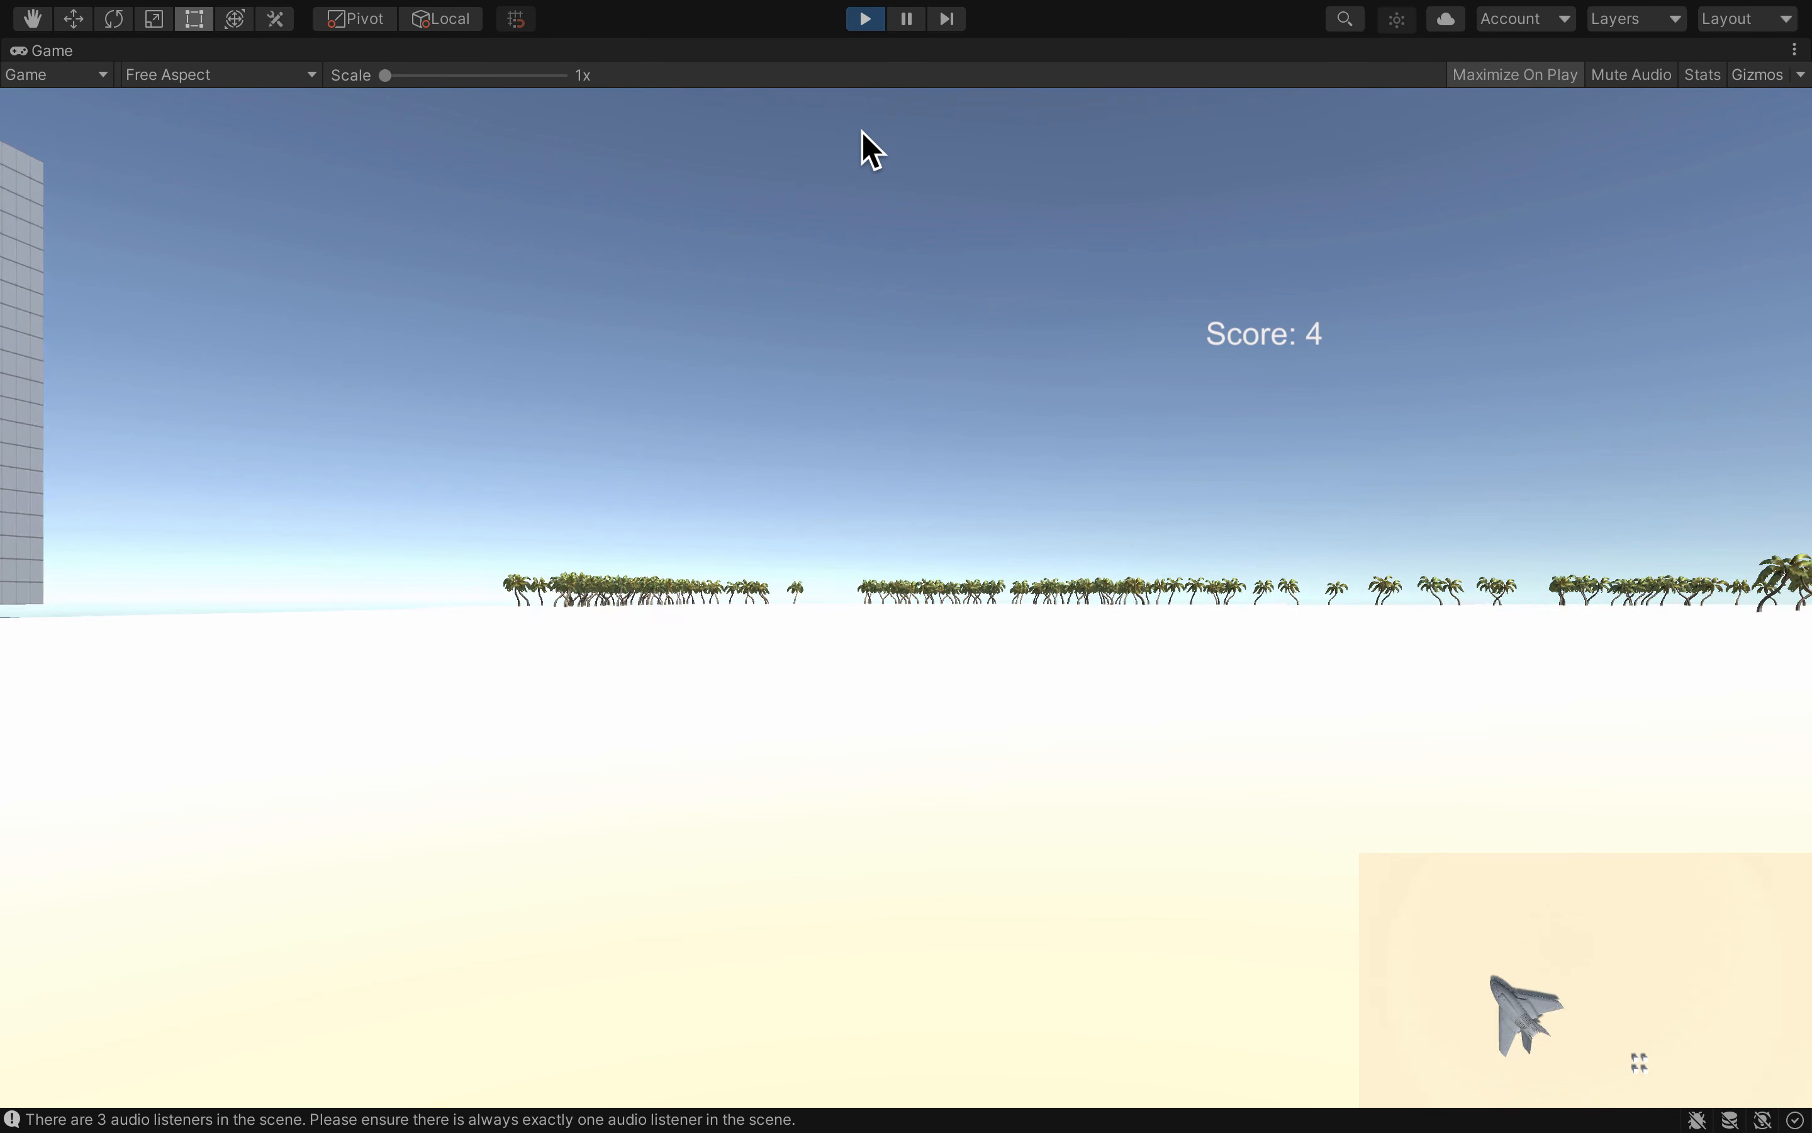
pyautogui.press('w')
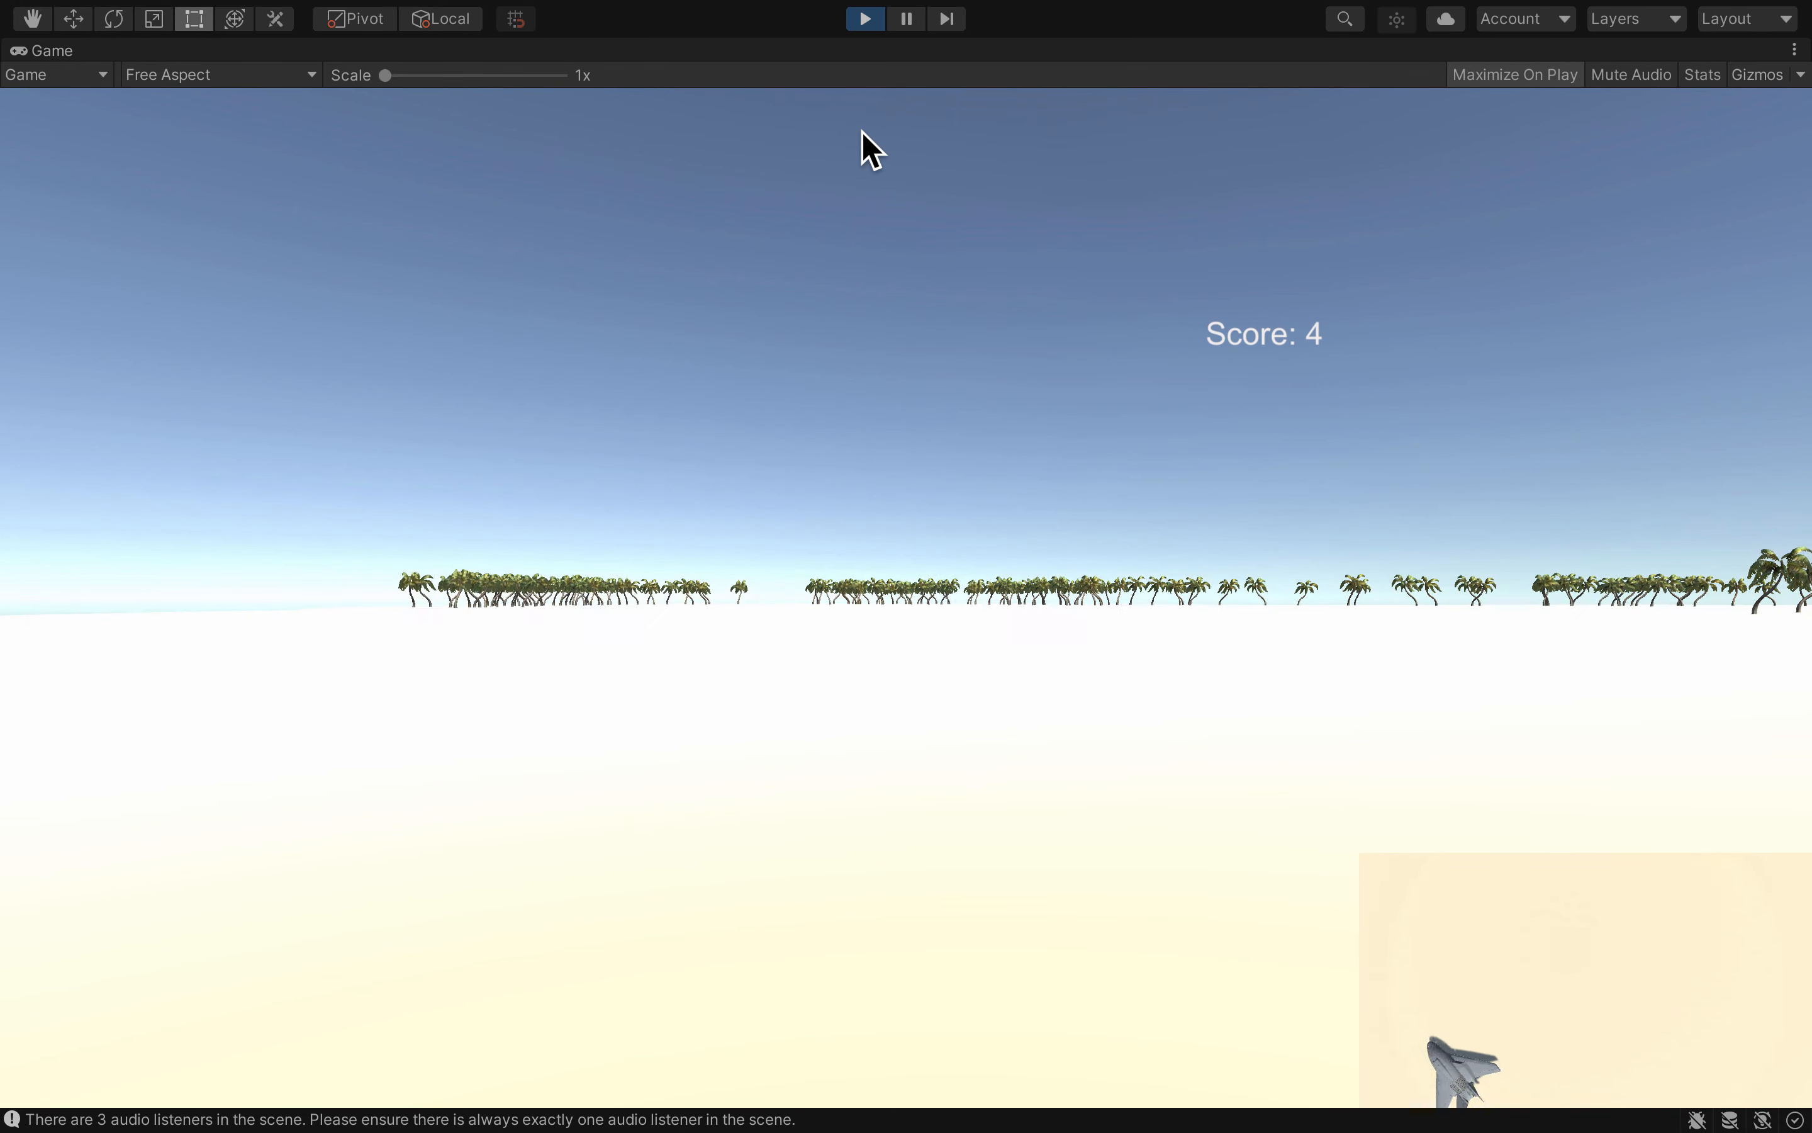
pyautogui.hotkey('ctrl', 'p')
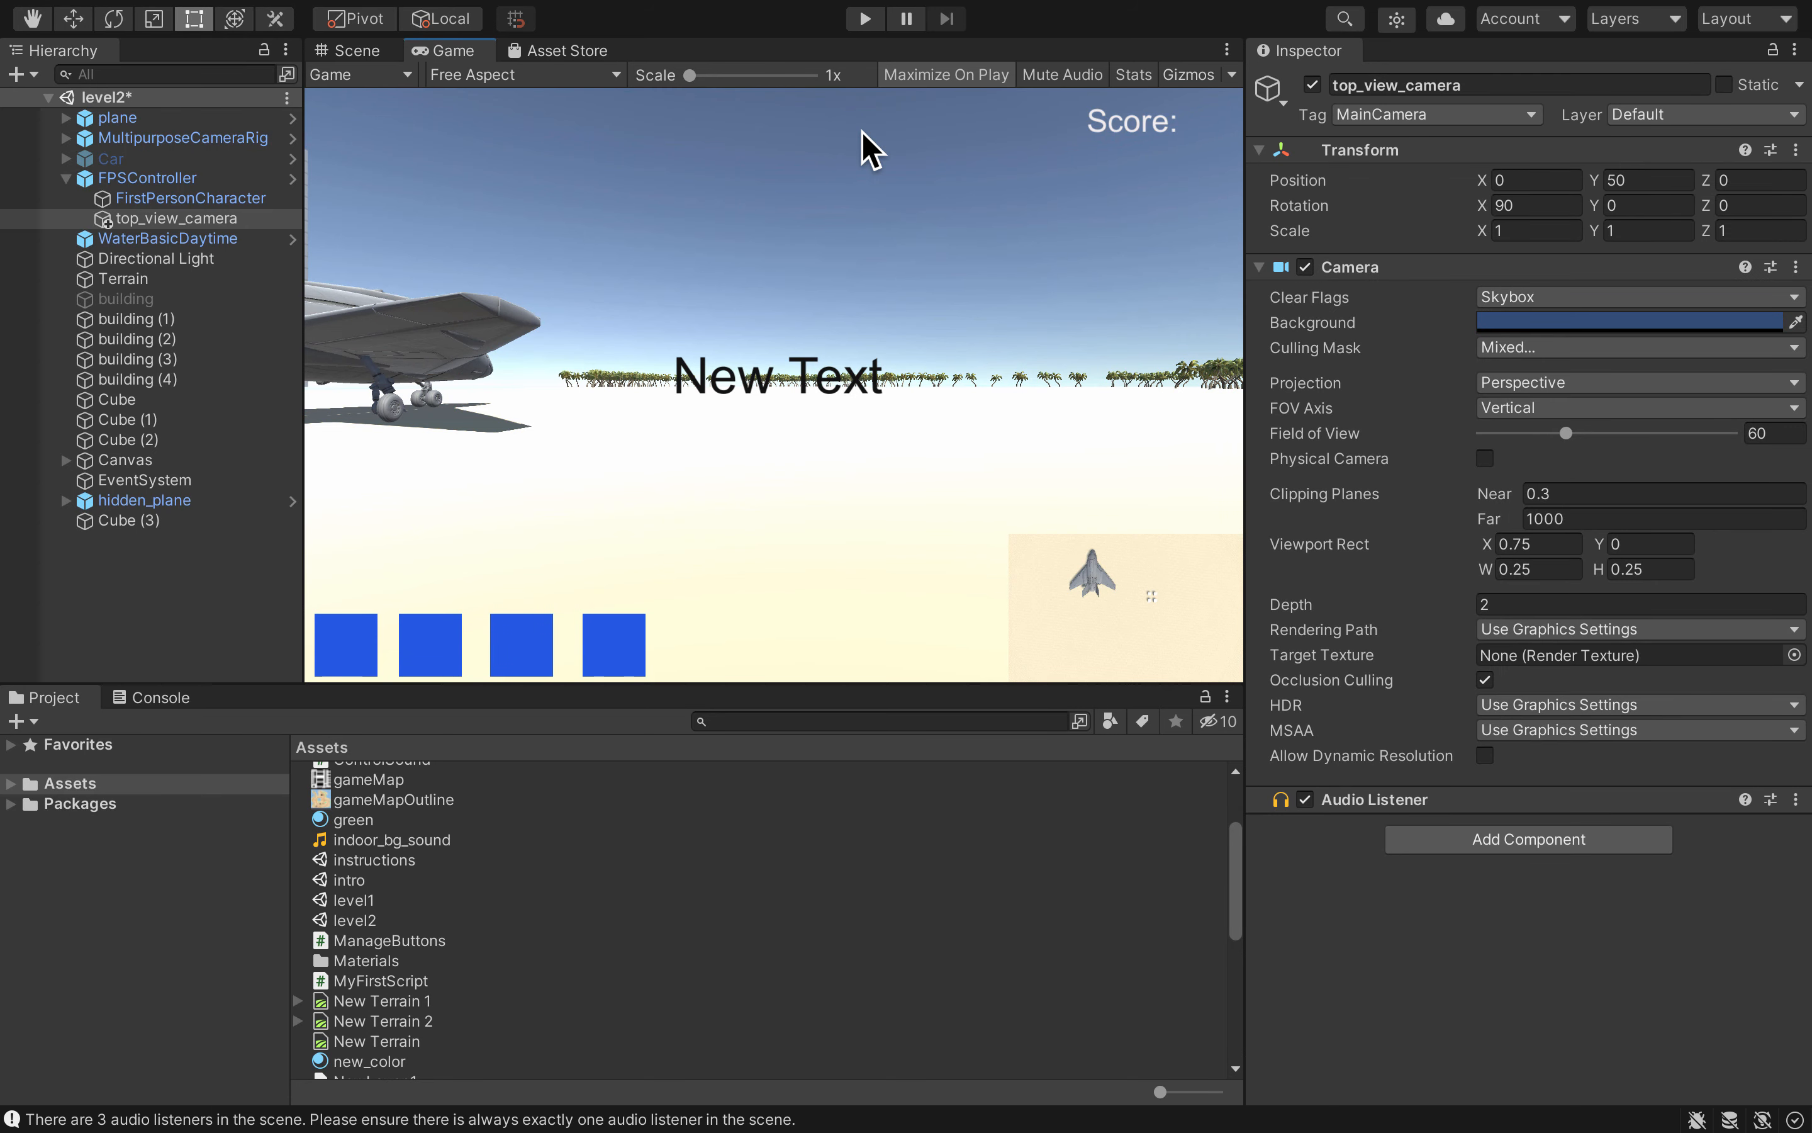